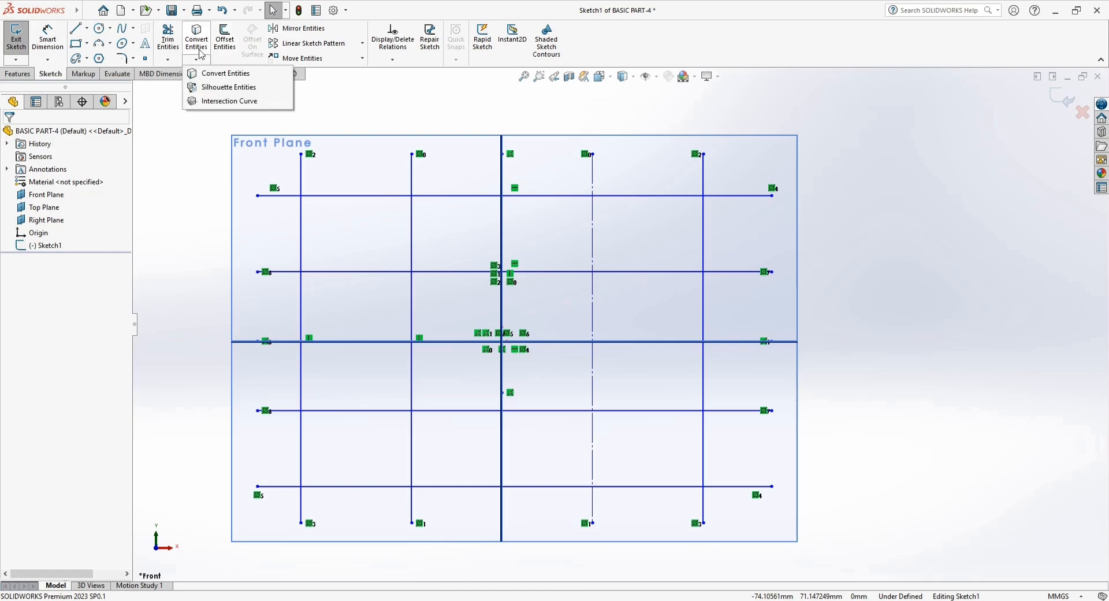
- Power-trim the ends of the four leftmost vertical lines that extend above the uppermost horizontal line
click(168, 61)
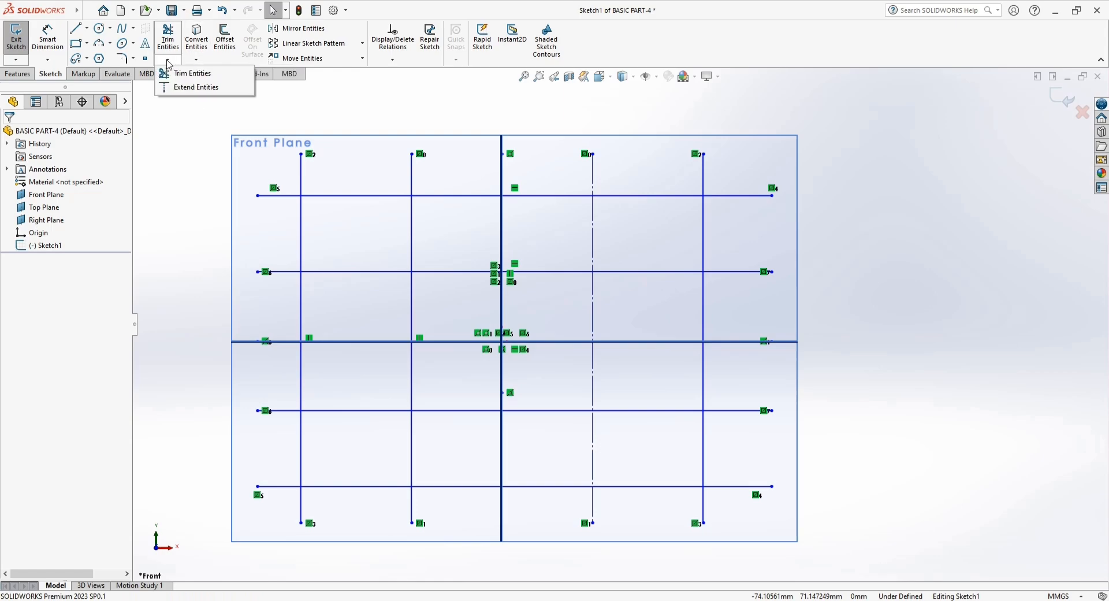
click(167, 60)
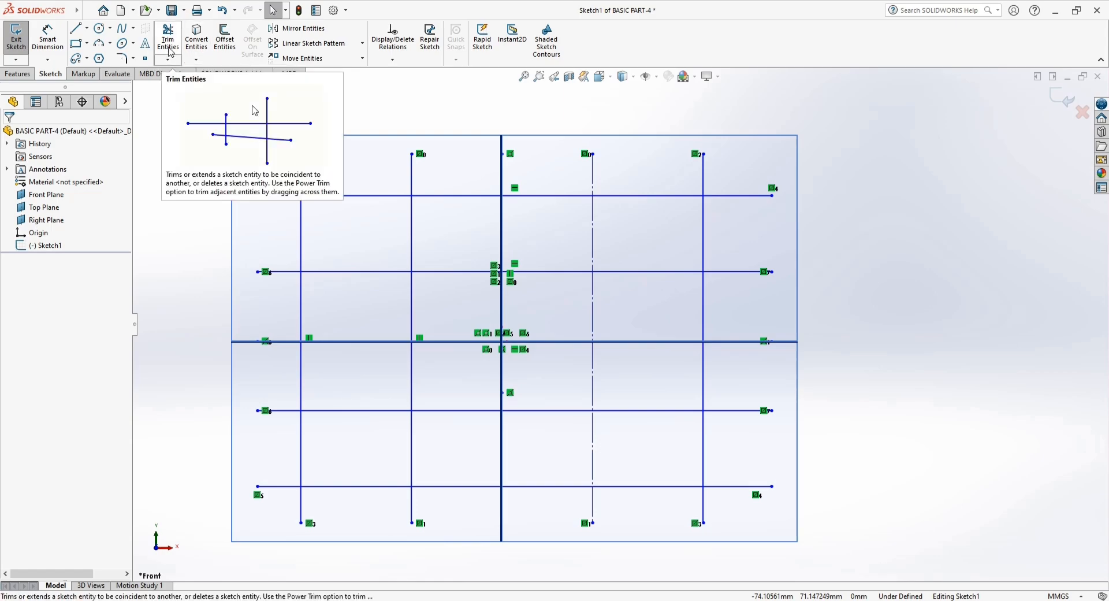
click(168, 60)
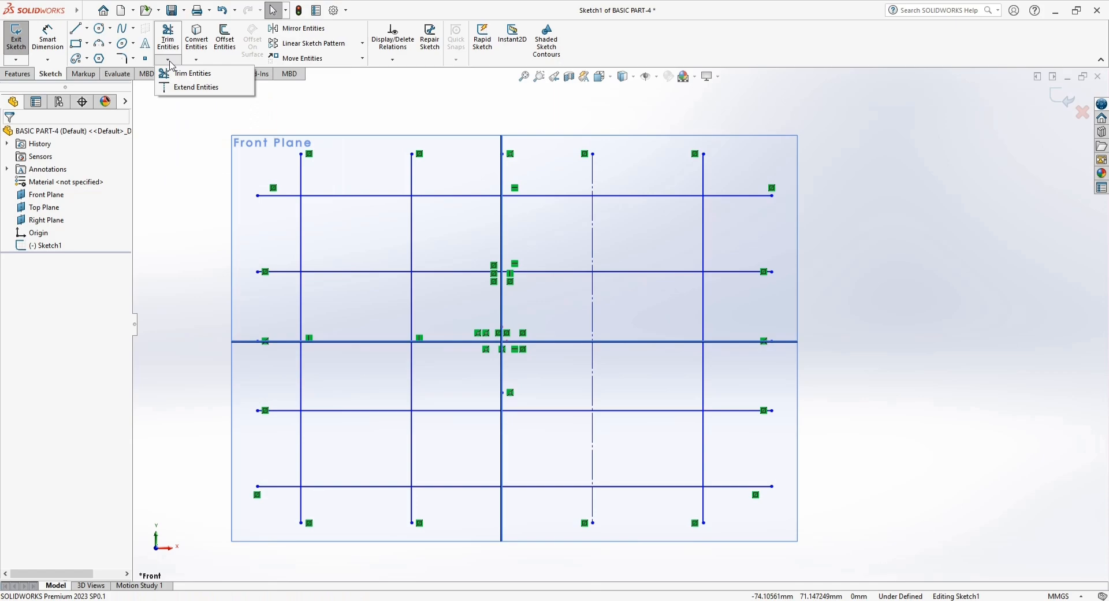
click(198, 79)
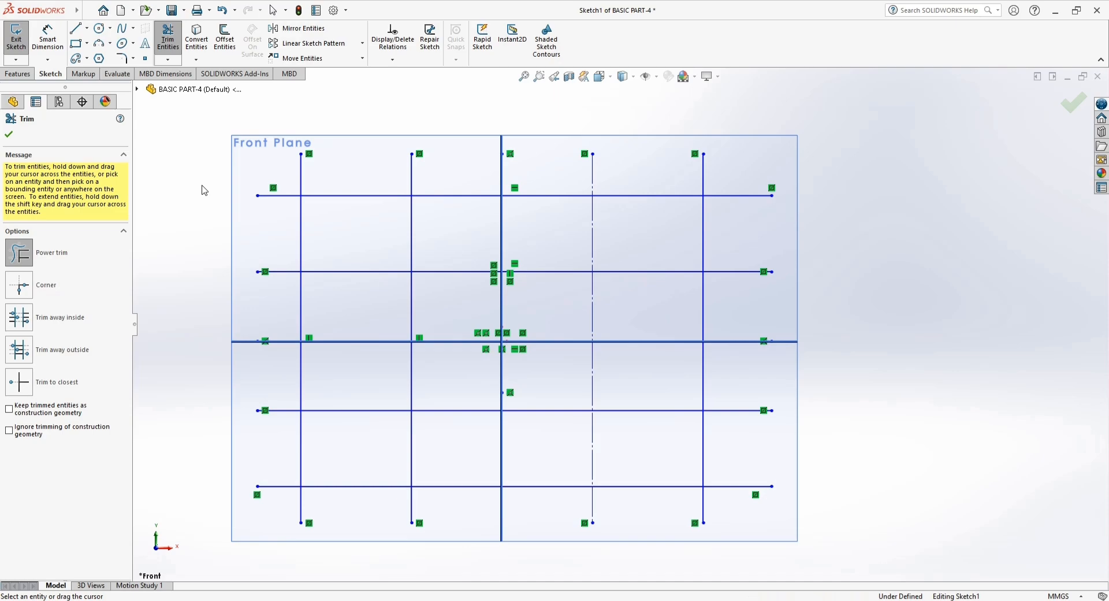
mouse_move(202, 186)
mouse_down()
mouse_move(230, 165)
mouse_move(426, 184)
mouse_move(636, 182)
mouse_up()
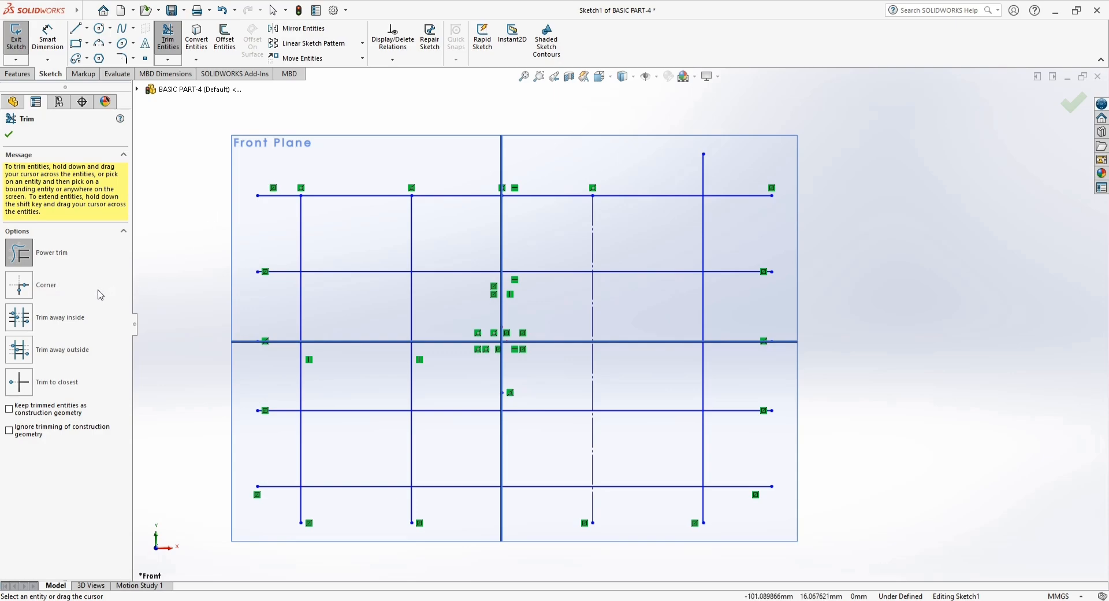
- Trim the leftmost vertical line and the lowest horizontal line to a corner, keeping the portions inside the grid
click(19, 286)
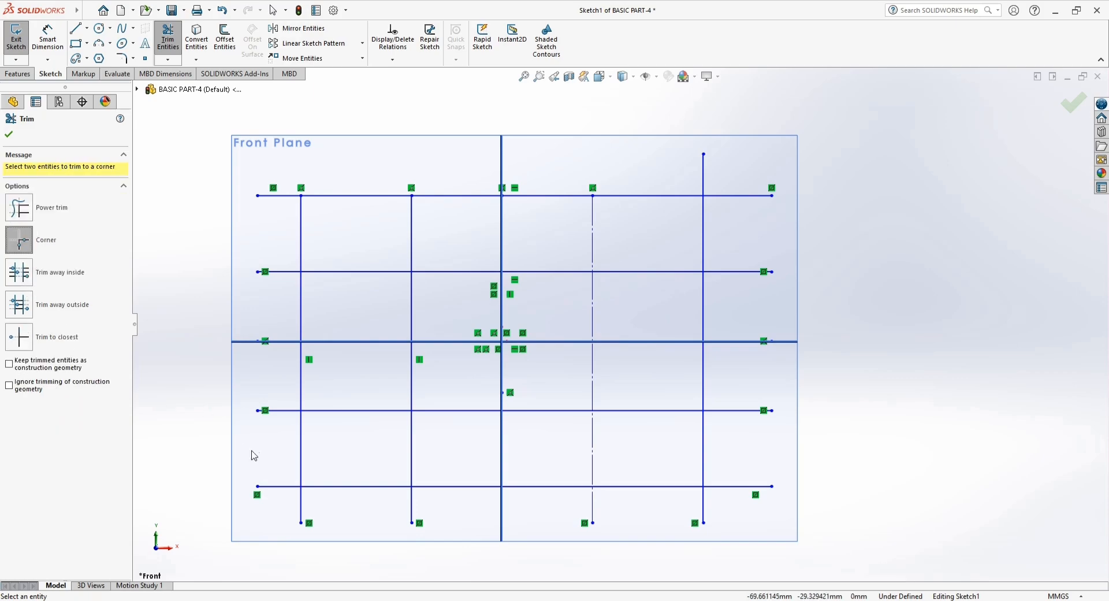
scroll(901, 314, down, 2)
scroll(368, 505, up, 2)
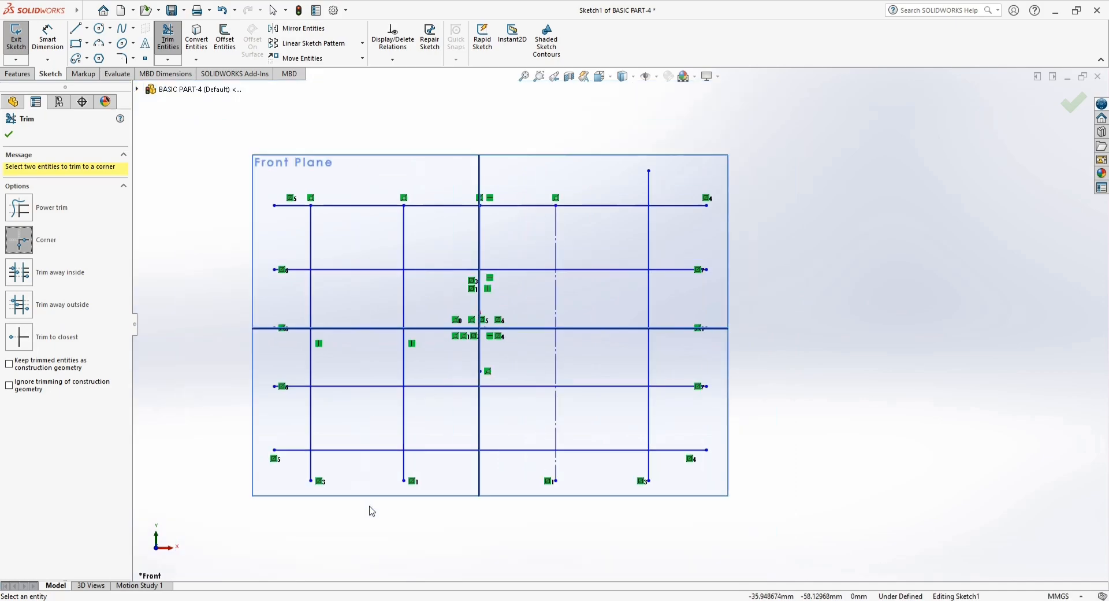
scroll(376, 488, down, 1)
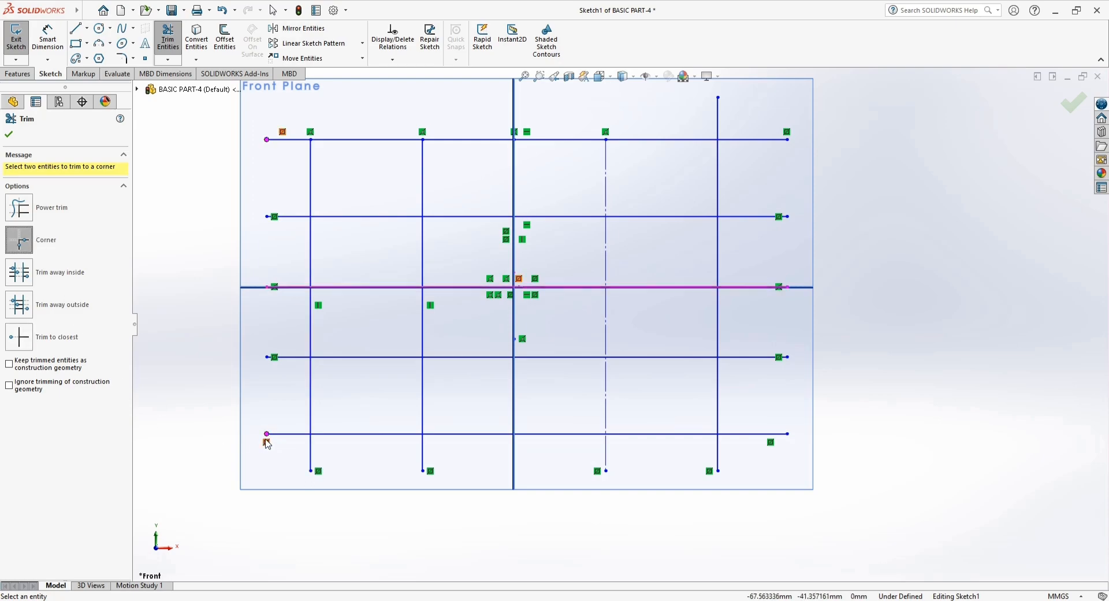
click(310, 417)
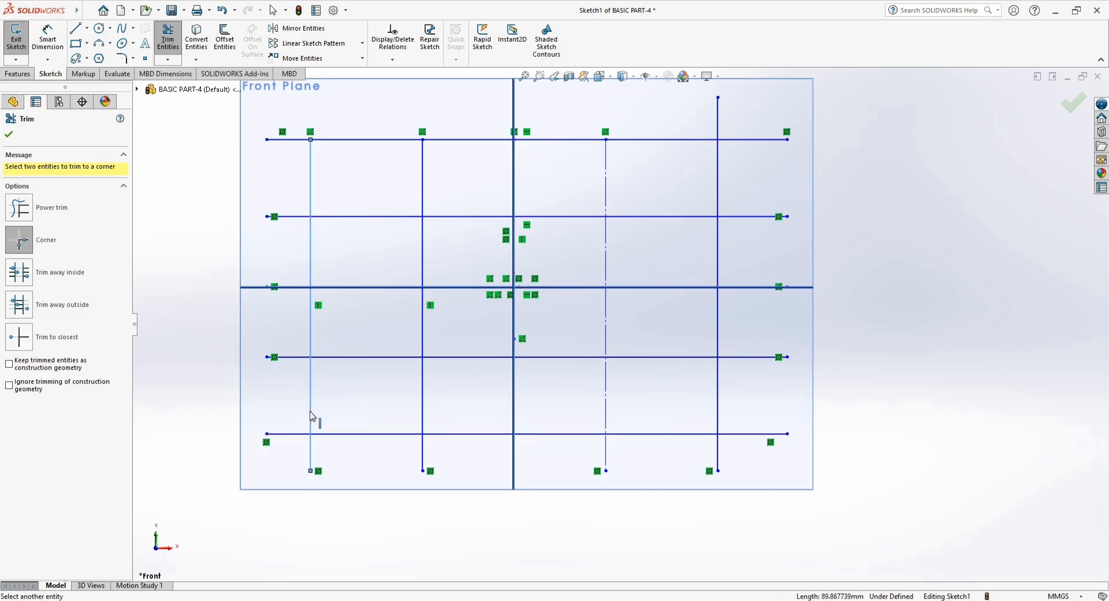
click(329, 433)
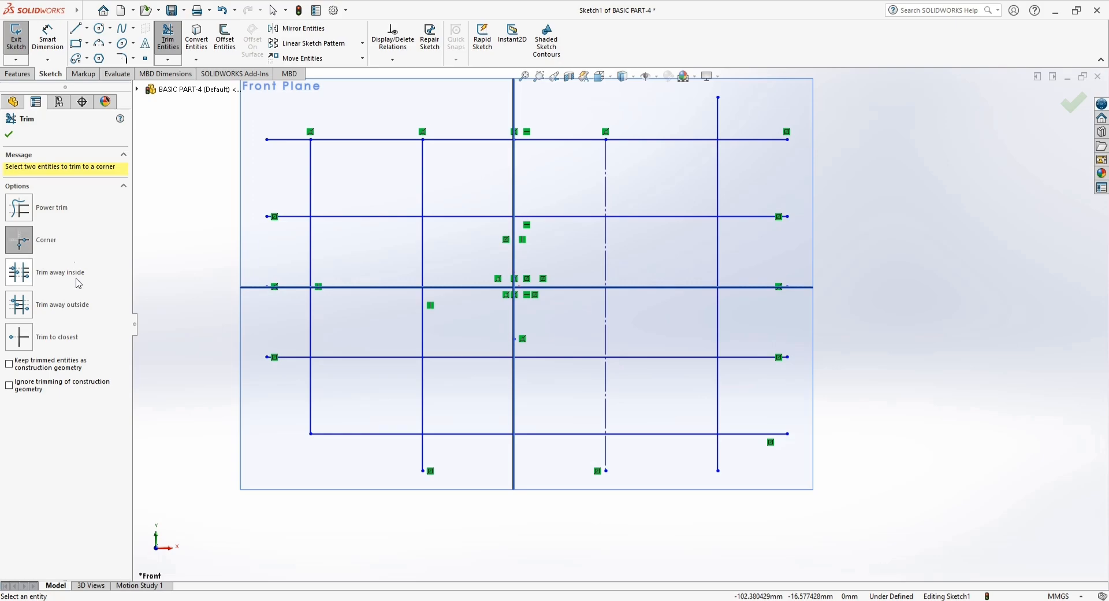
- Use Trim away inside with the second and fourth horizontal lines as boundaries, trimming all the grid lines between them
click(20, 275)
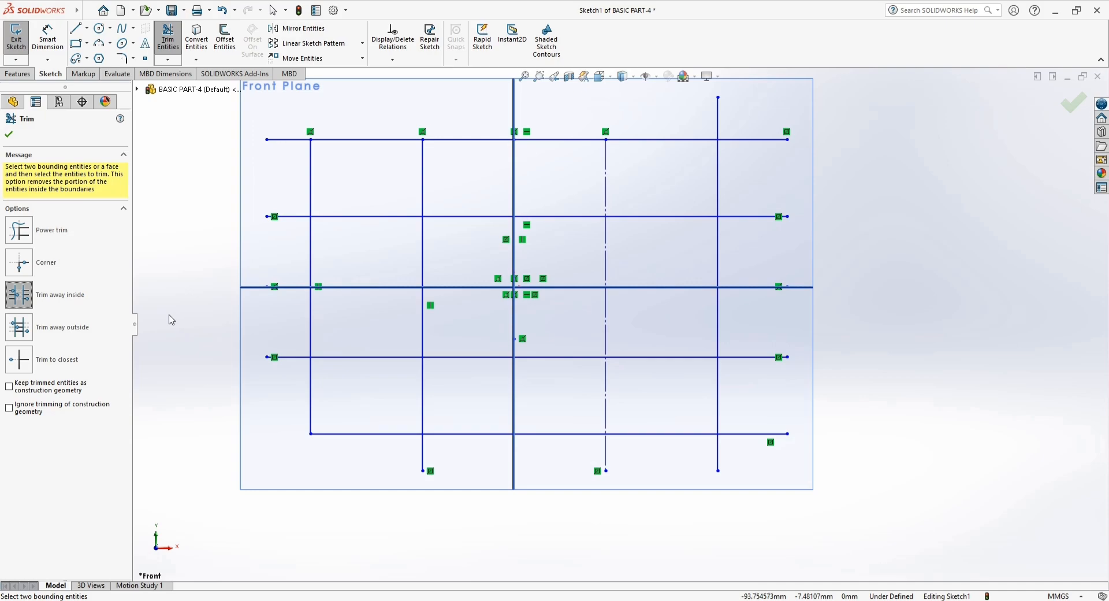
key(z)
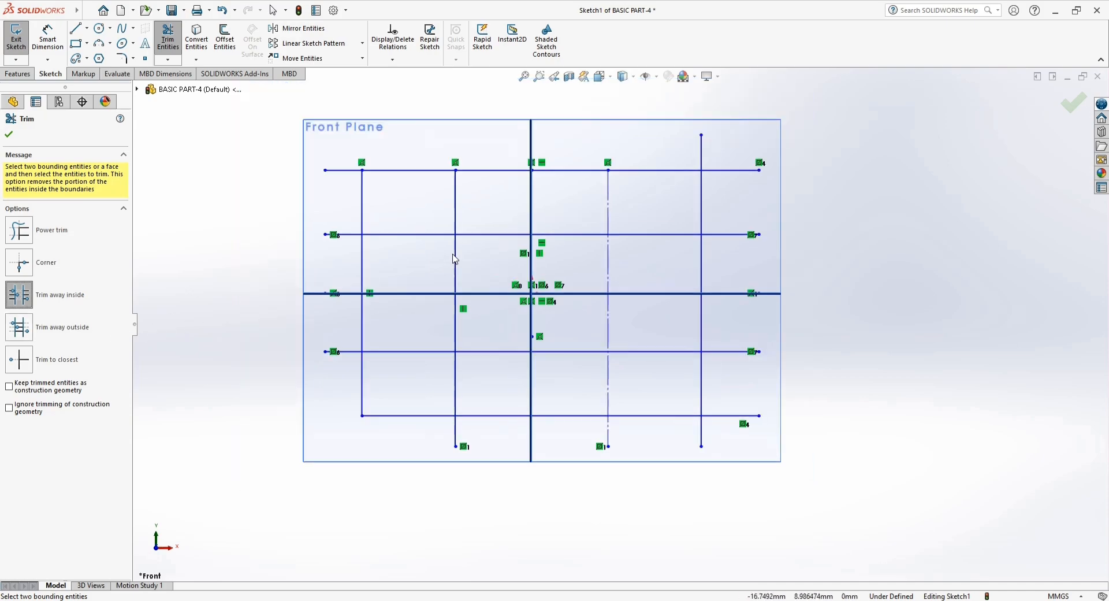
click(429, 238)
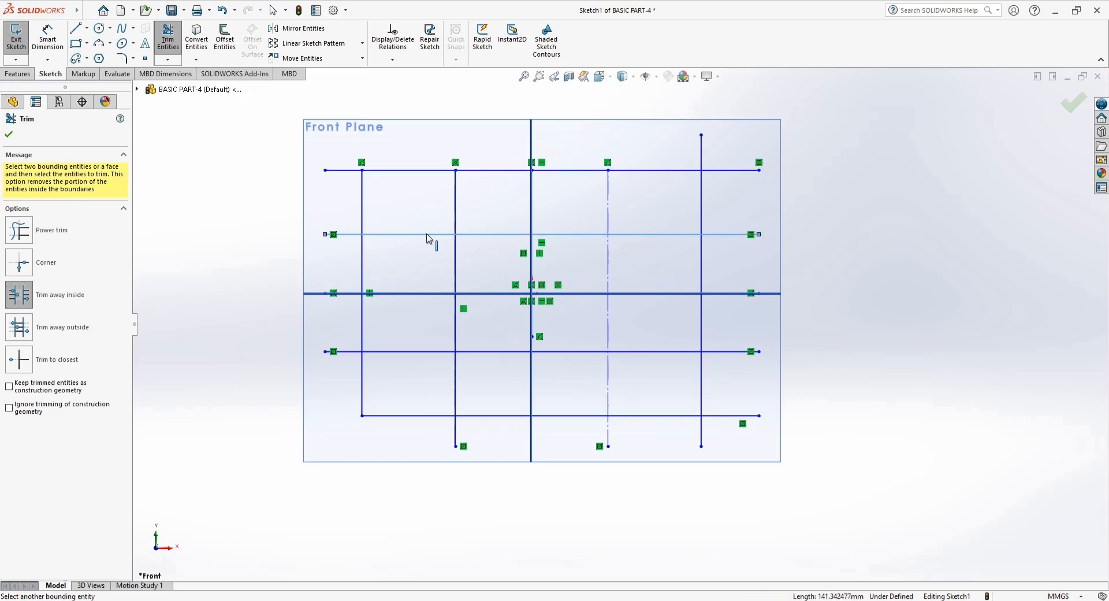
click(425, 356)
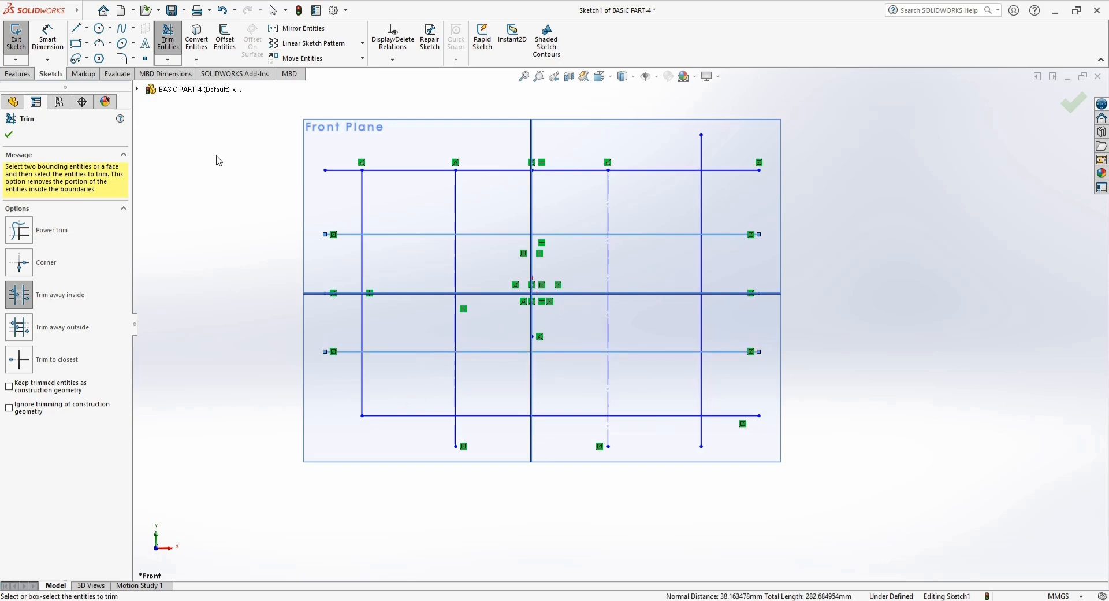
drag(211, 120, 544, 386)
drag(255, 122, 770, 498)
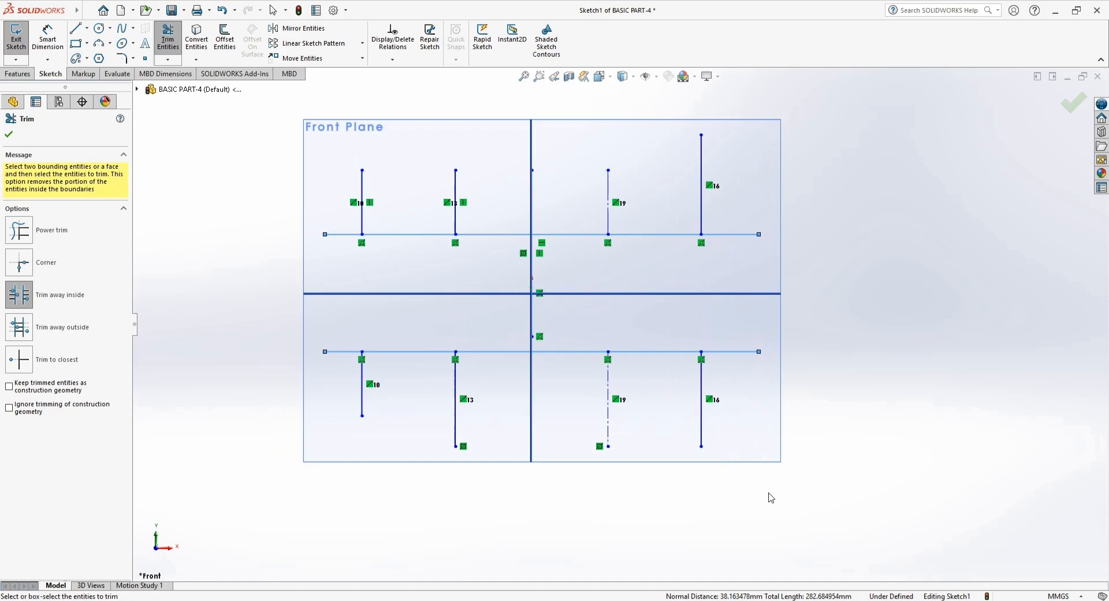
scroll(768, 270, up, 2)
scroll(760, 276, down, 3)
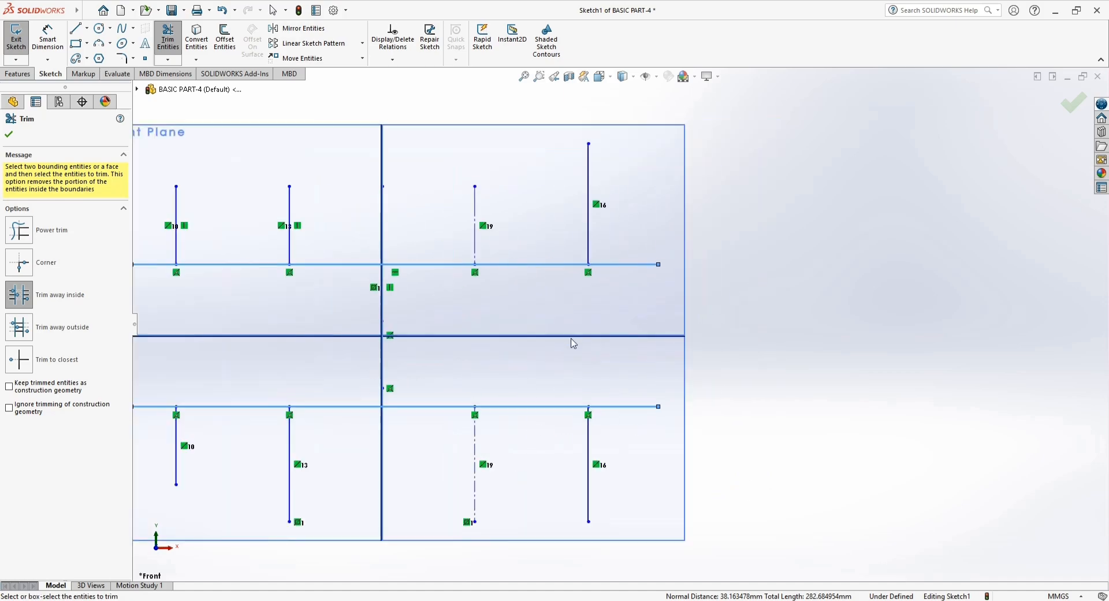
scroll(565, 340, up, 2)
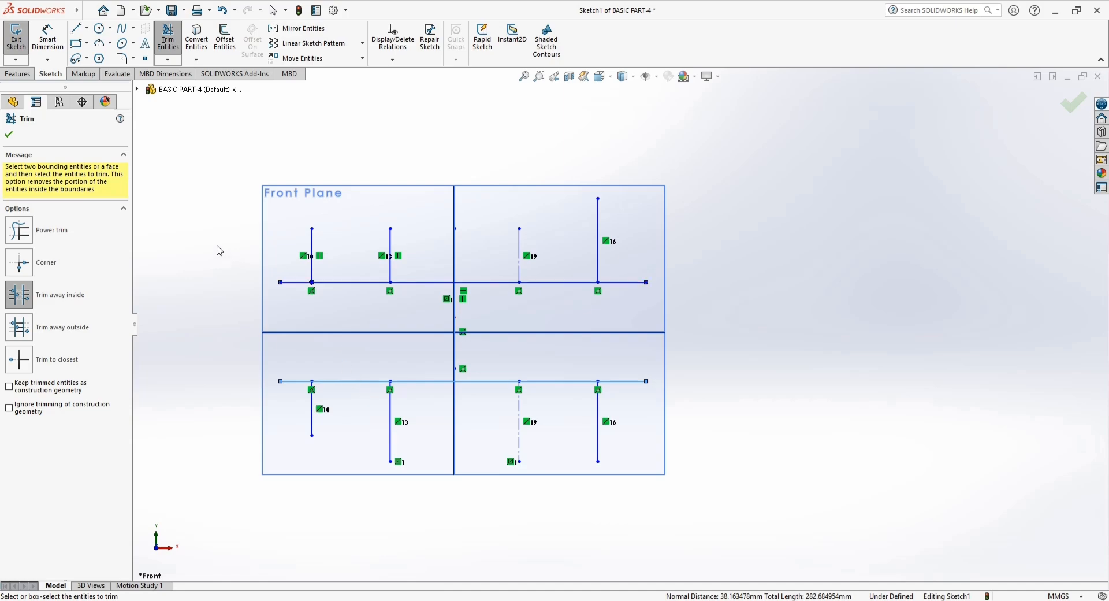
- Undo the inside, corner and power trims to restore the full line grid
click(222, 12)
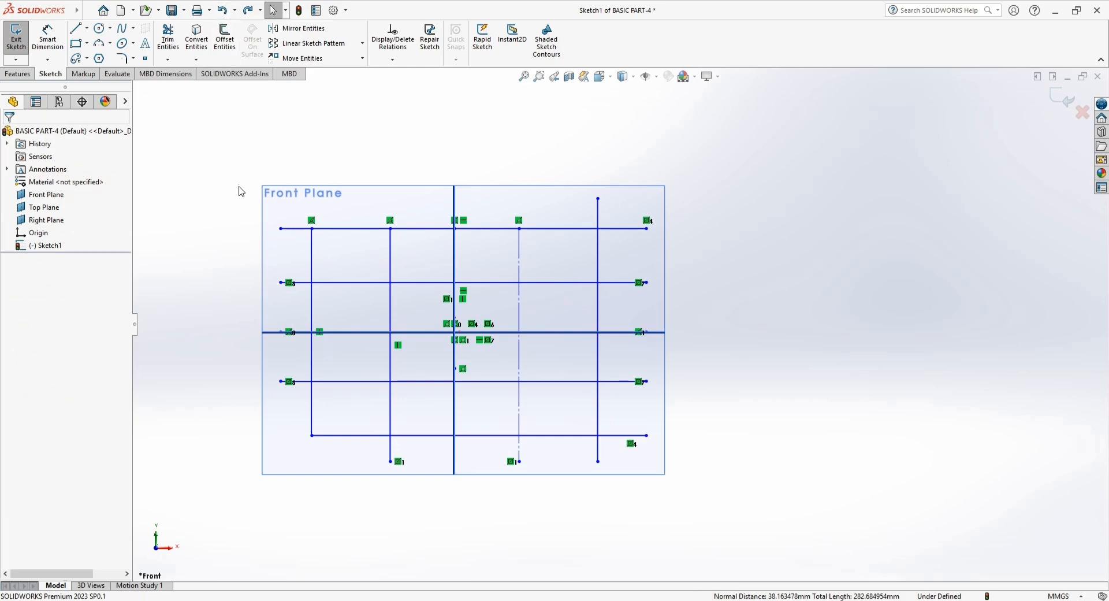
key(ctrl+z)
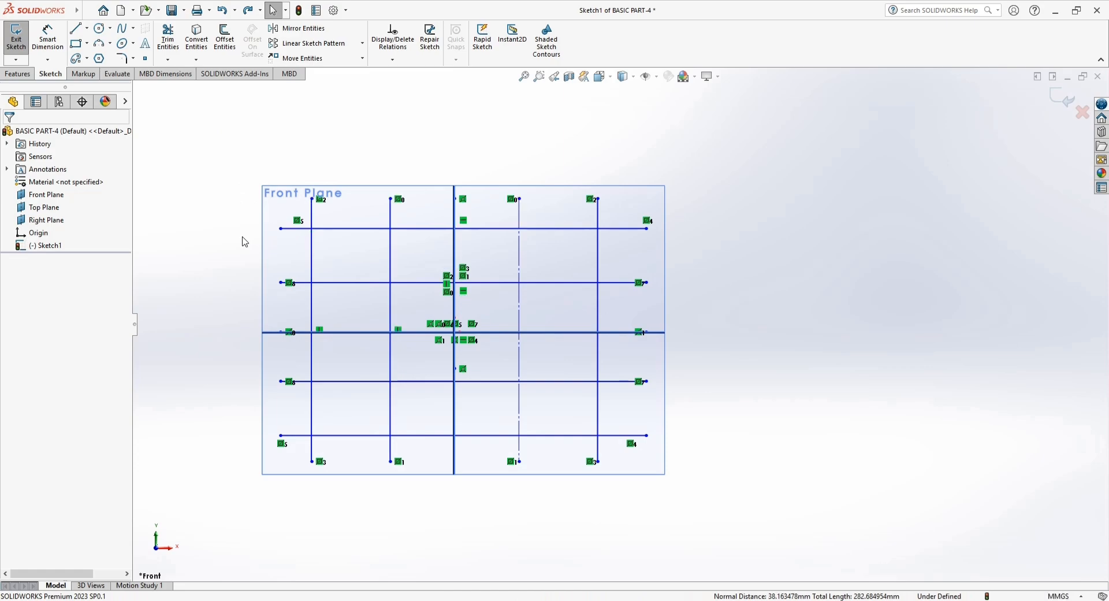
- Try Trim away outside on the whole grid, bounded by the second and rightmost vertical lines, and undo it
click(167, 60)
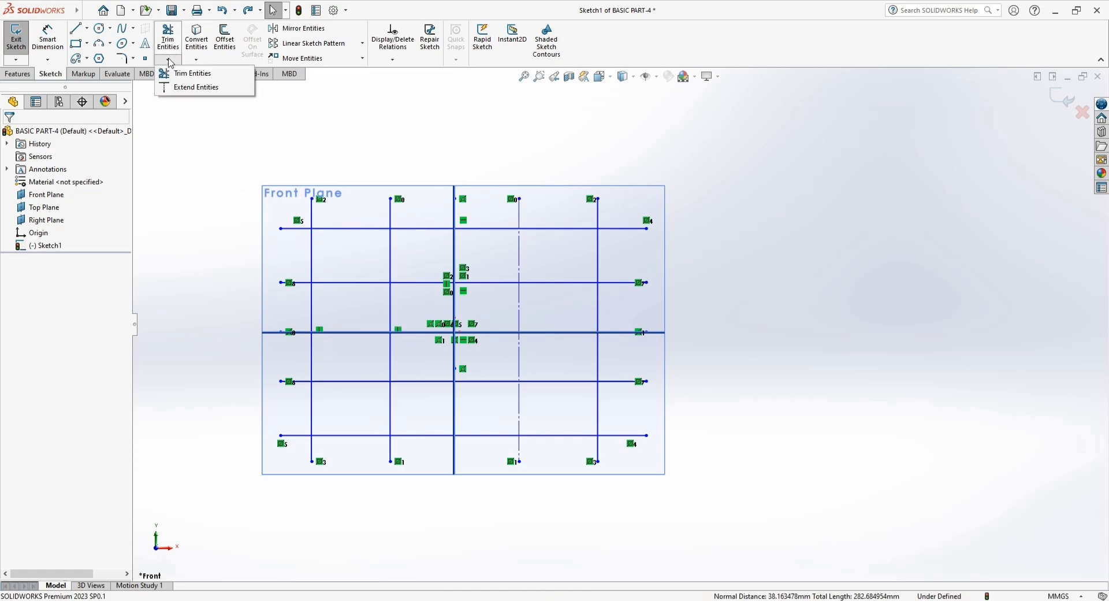
click(181, 74)
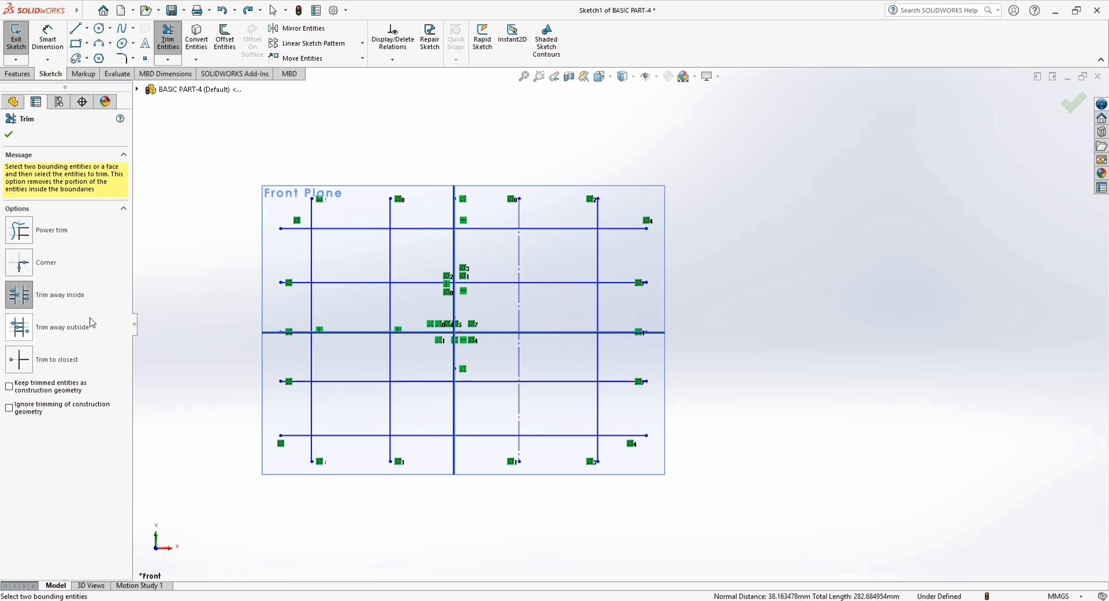
click(67, 334)
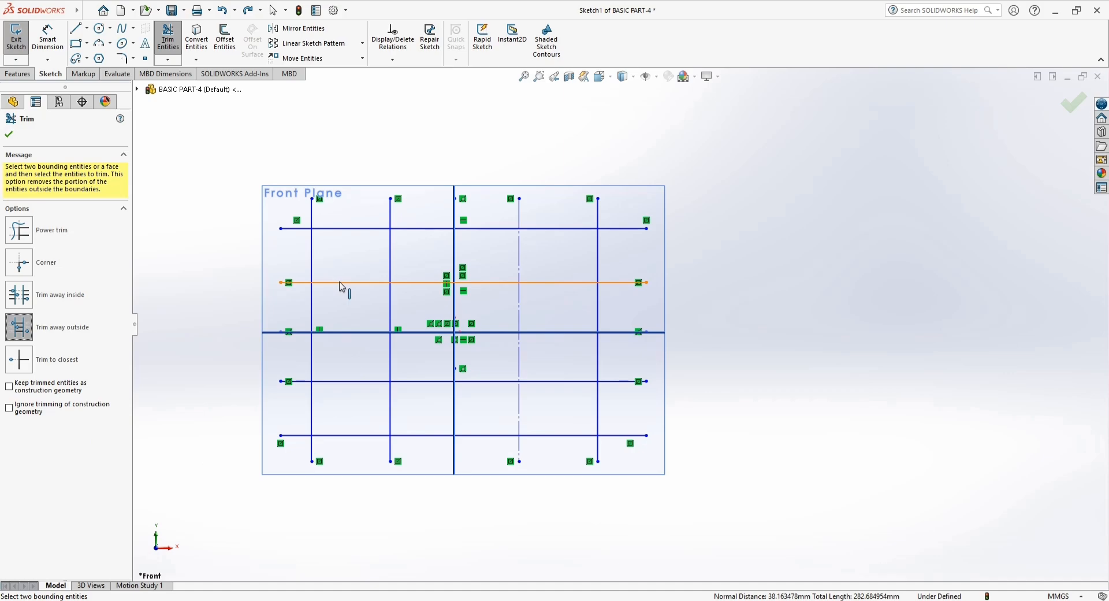
click(392, 261)
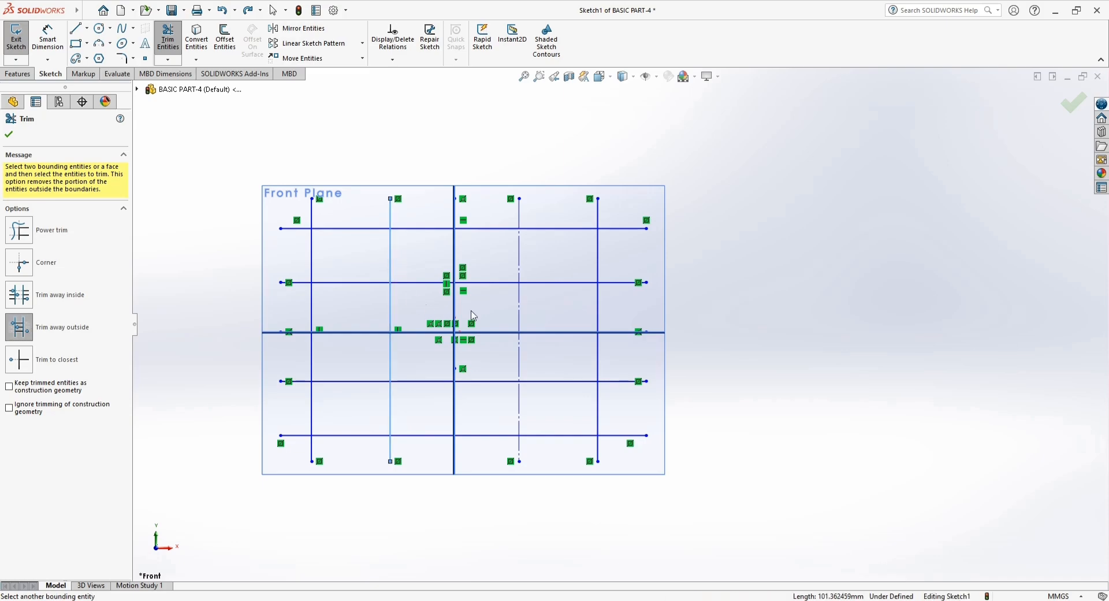
click(599, 267)
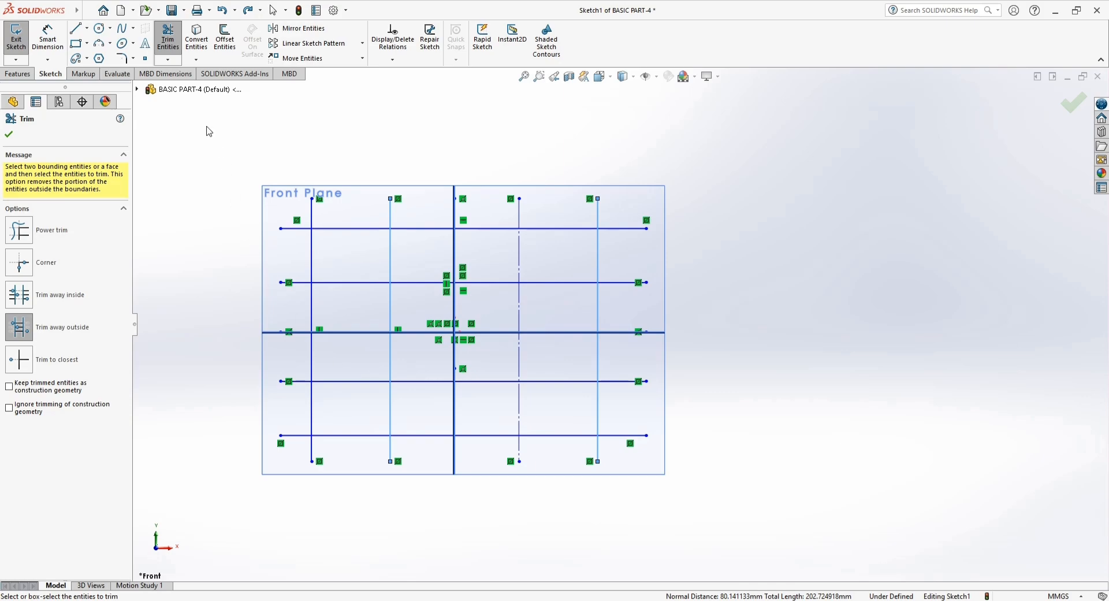
drag(191, 132, 690, 513)
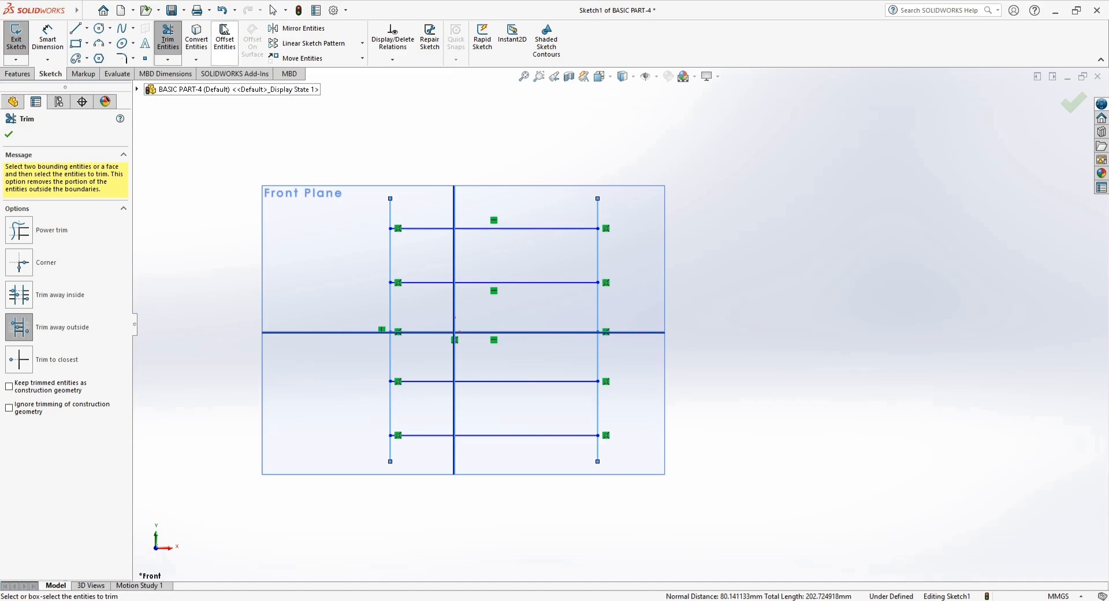
key(ctrl+z)
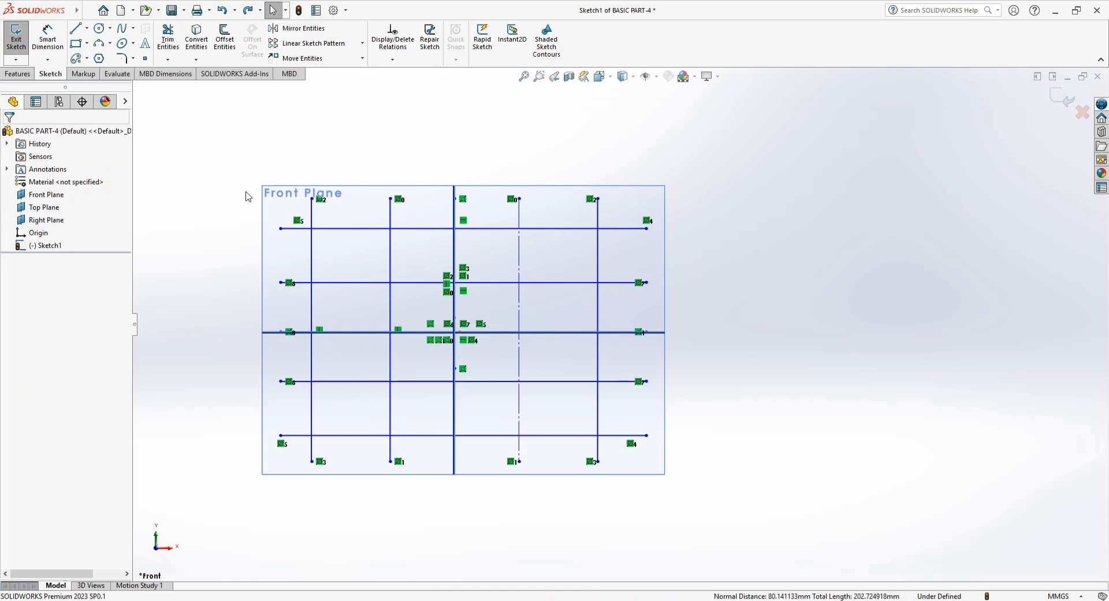
- Use Trim to closest to cut the second horizontal line from above back to the second vertical line
click(168, 60)
click(188, 73)
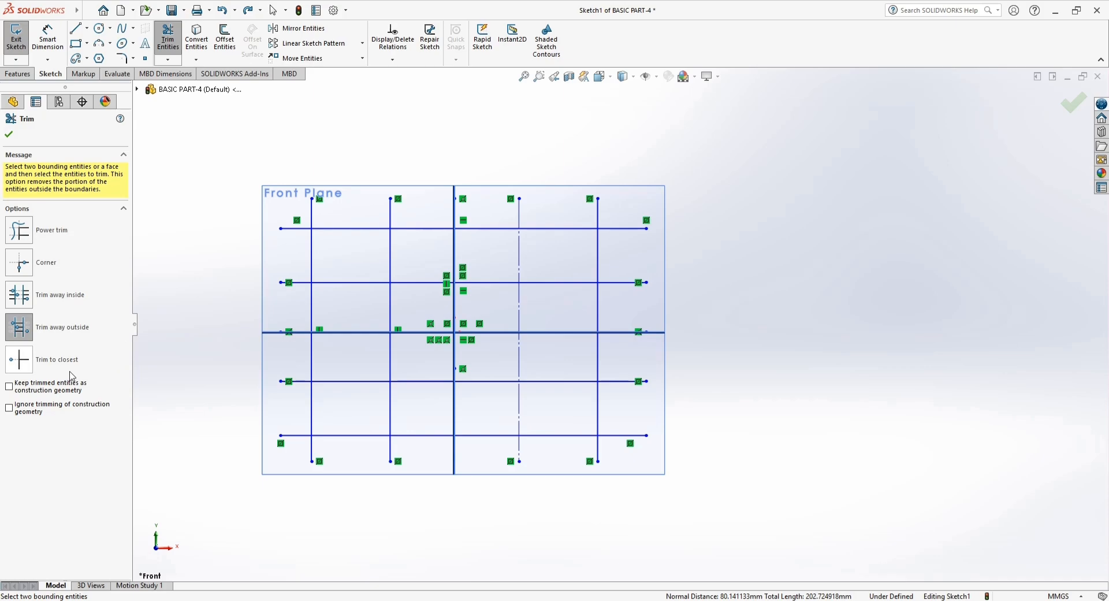
click(42, 362)
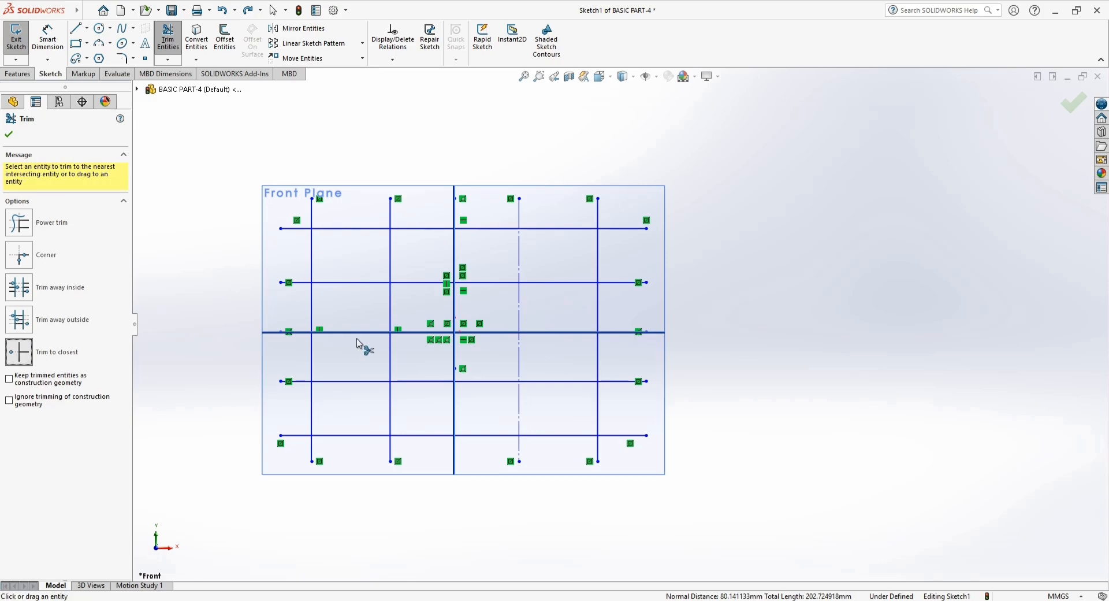
scroll(346, 297, down, 2)
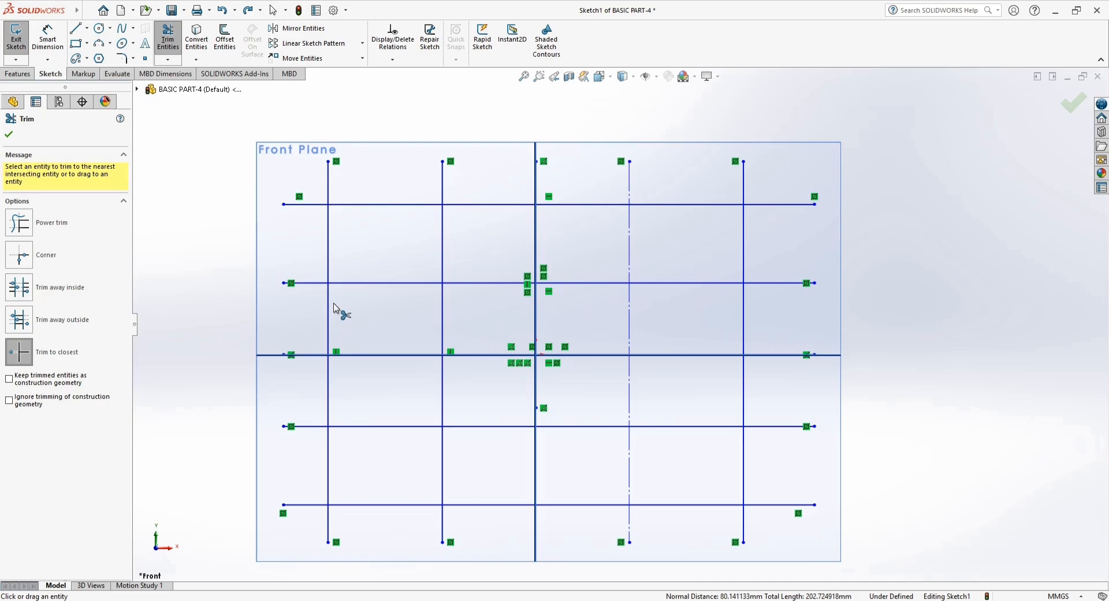
click(300, 283)
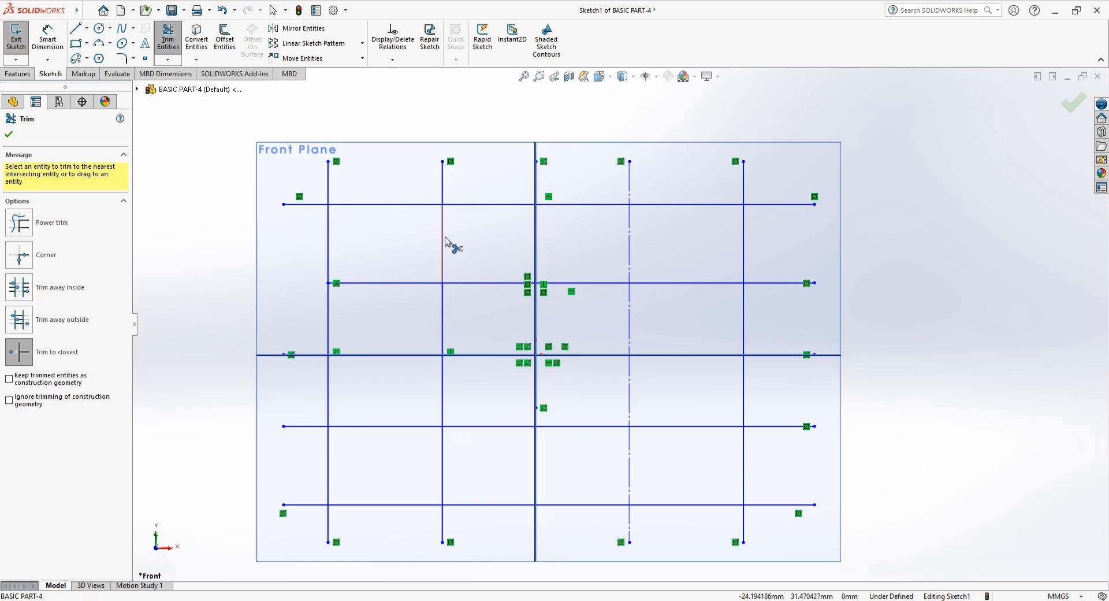
click(372, 284)
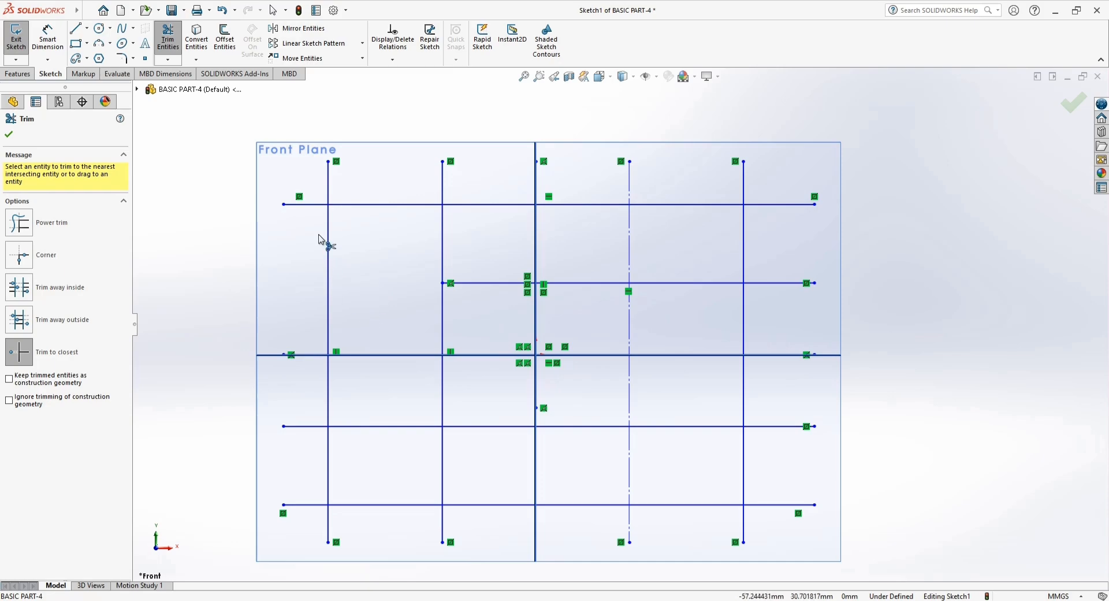
- Trim the other horizontal lines' left overhangs to the leftmost vertical line, and that line's upper end to the uppermost horizontal line
click(309, 205)
click(328, 194)
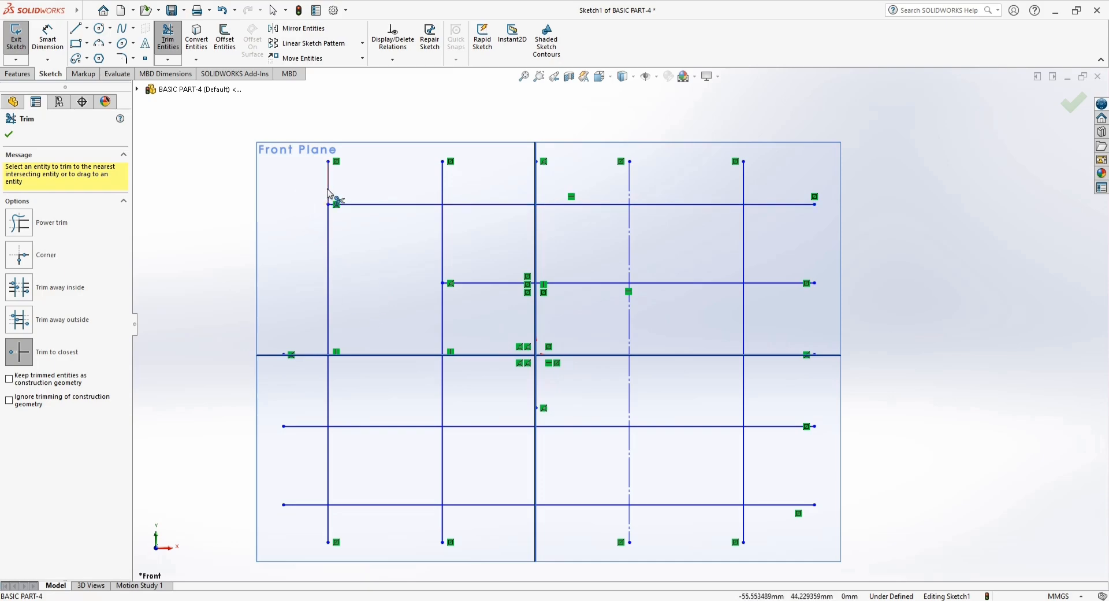
click(305, 355)
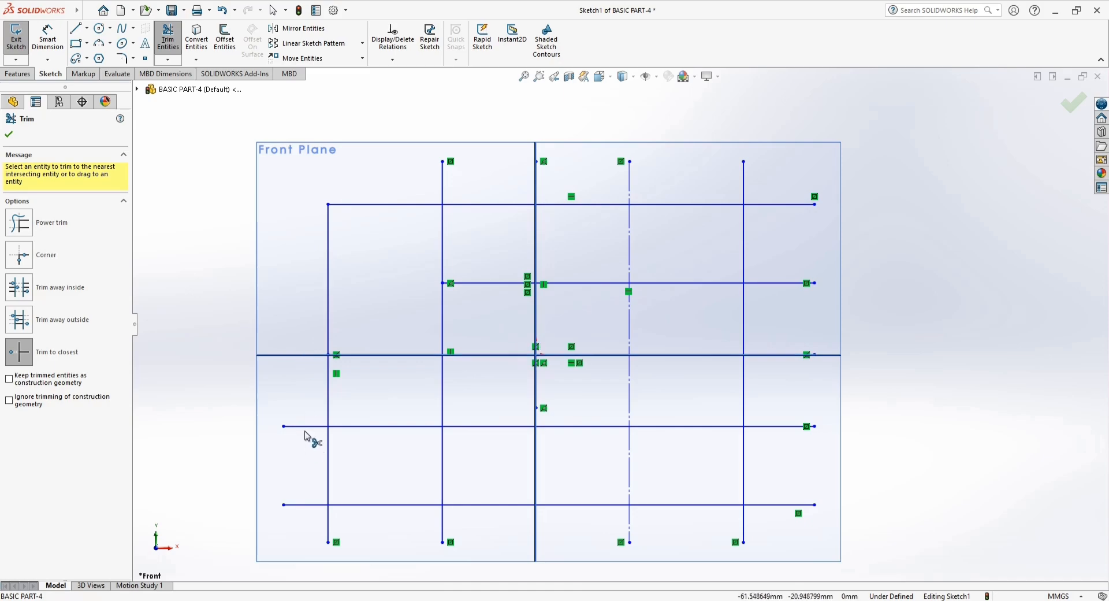
click(304, 428)
click(311, 505)
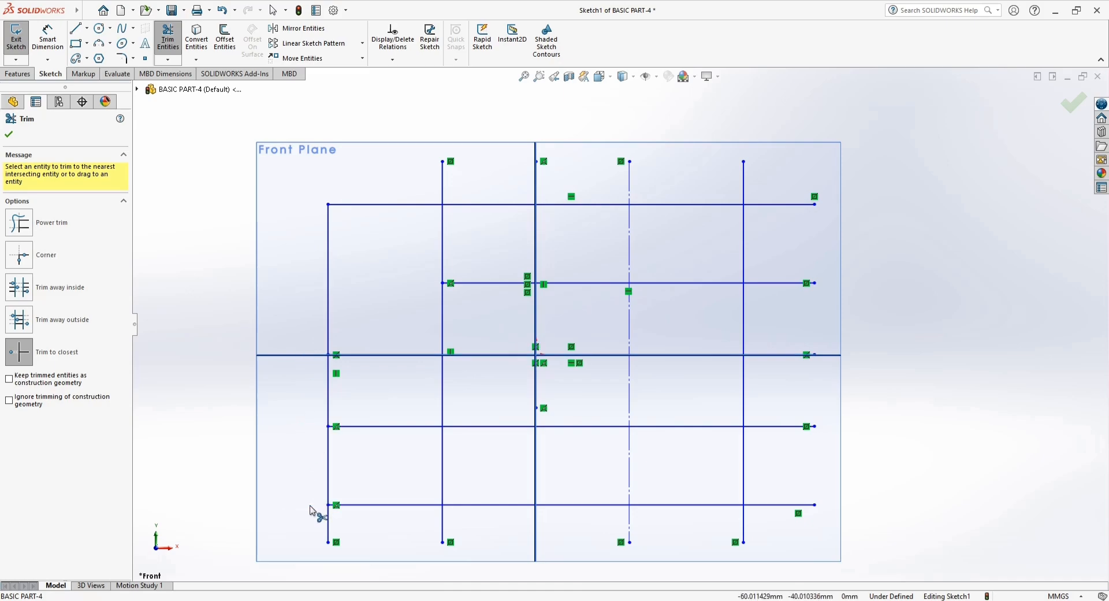
right_click(210, 234)
click(176, 185)
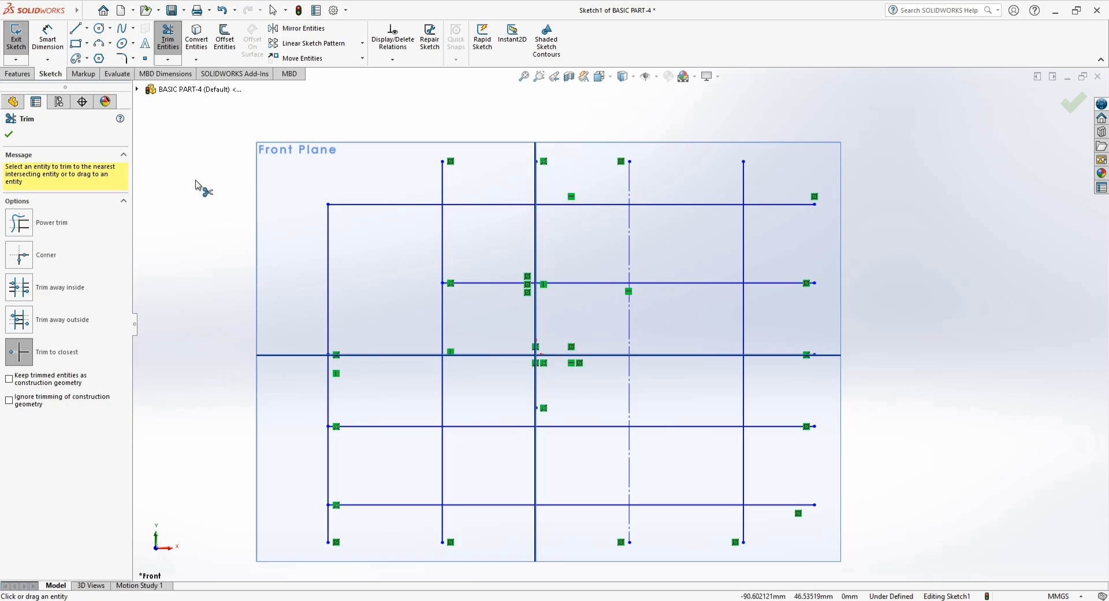
- Leave the trim command and undo all the Trim to closest cuts to restore the full line grid
right_click(198, 186)
click(196, 191)
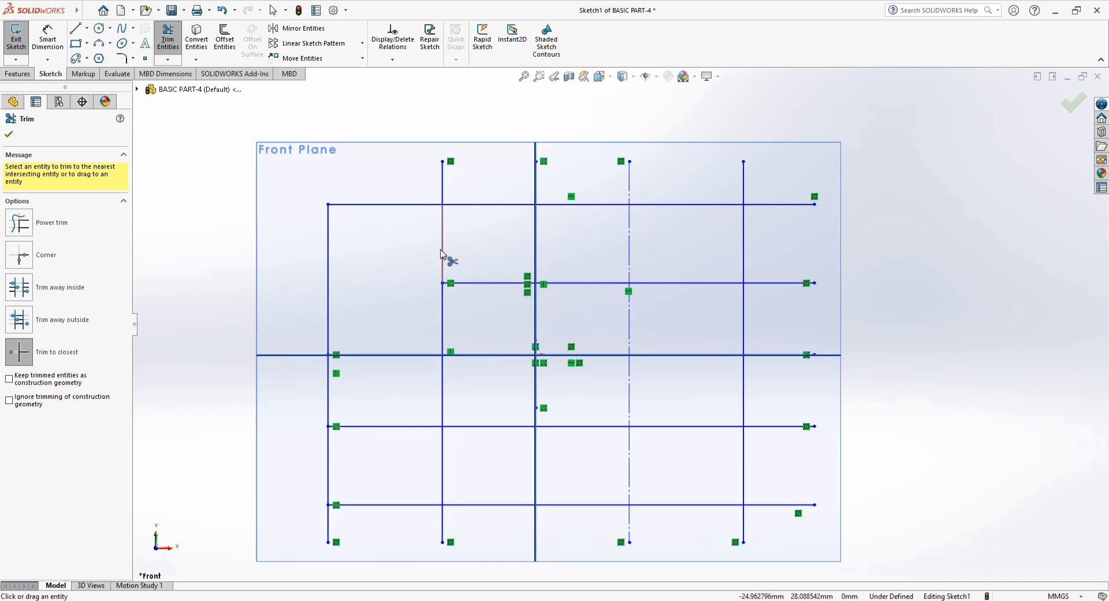
key(ctrl+z)
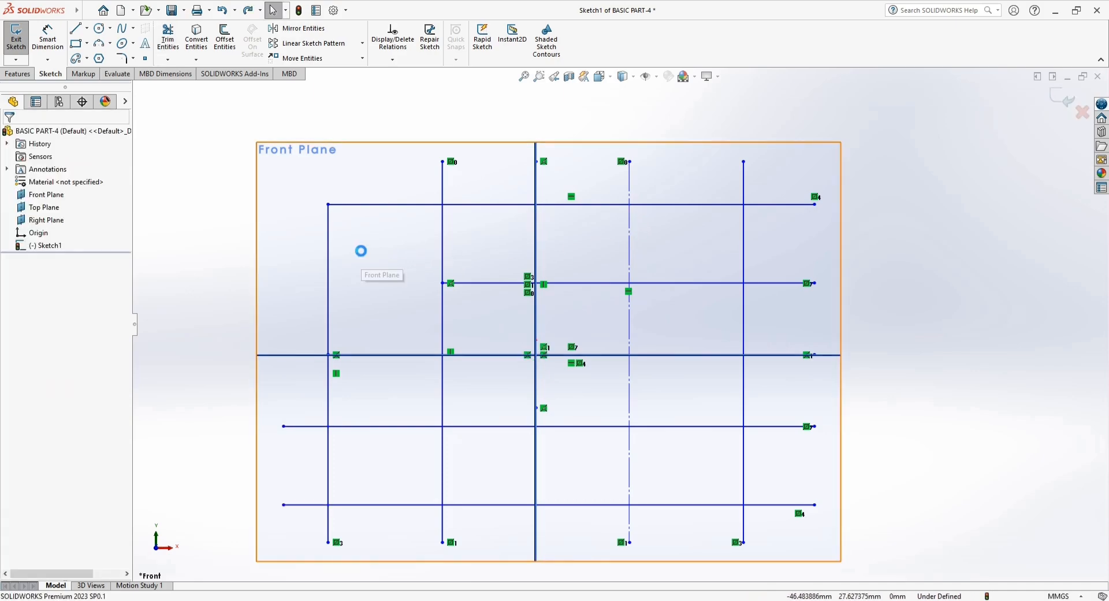
key(ctrl+z)
key(ctrl+z)
key(ctrl+z)
key(ctrl+z)
key(ctrl+z)
key(ctrl+z)
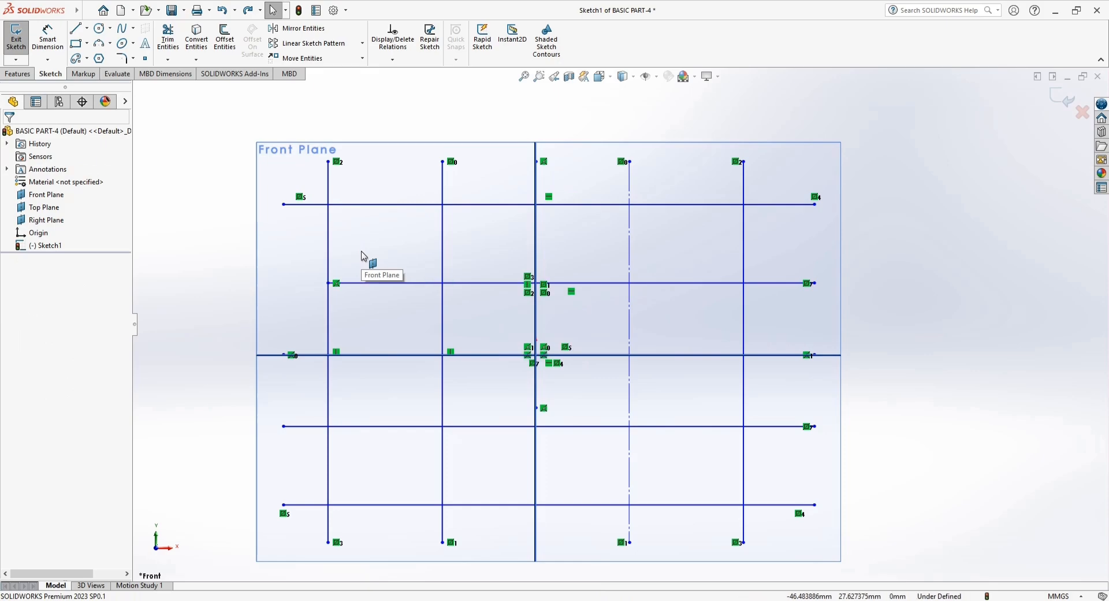
- Power-trim the upper-left overhangs of the leftmost vertical and two uppermost horizontal lines, keeping trimmed entities as construction geometry
click(168, 39)
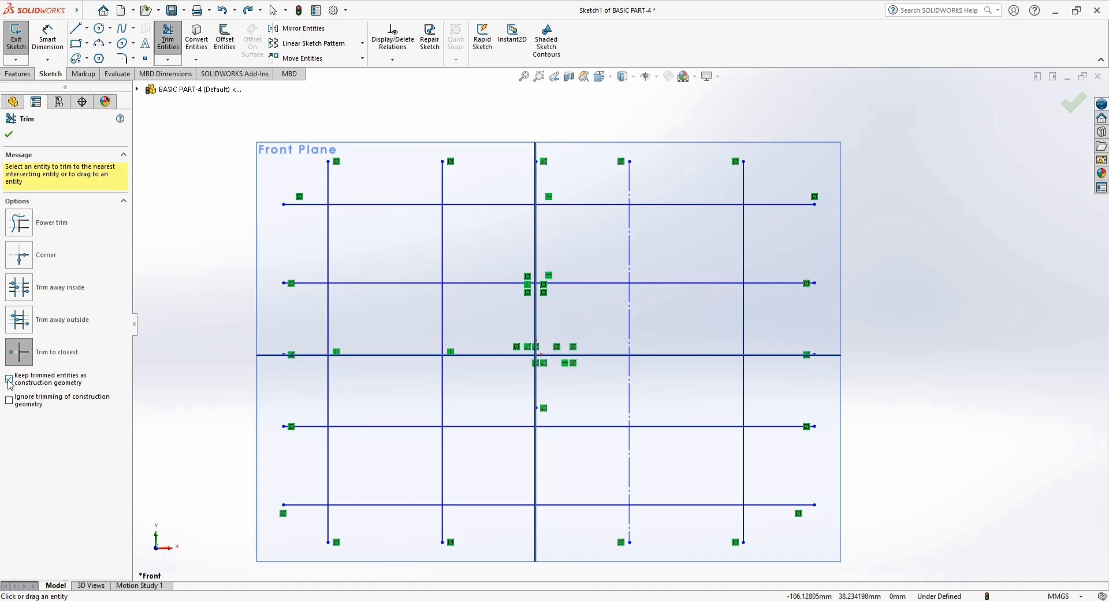
click(28, 228)
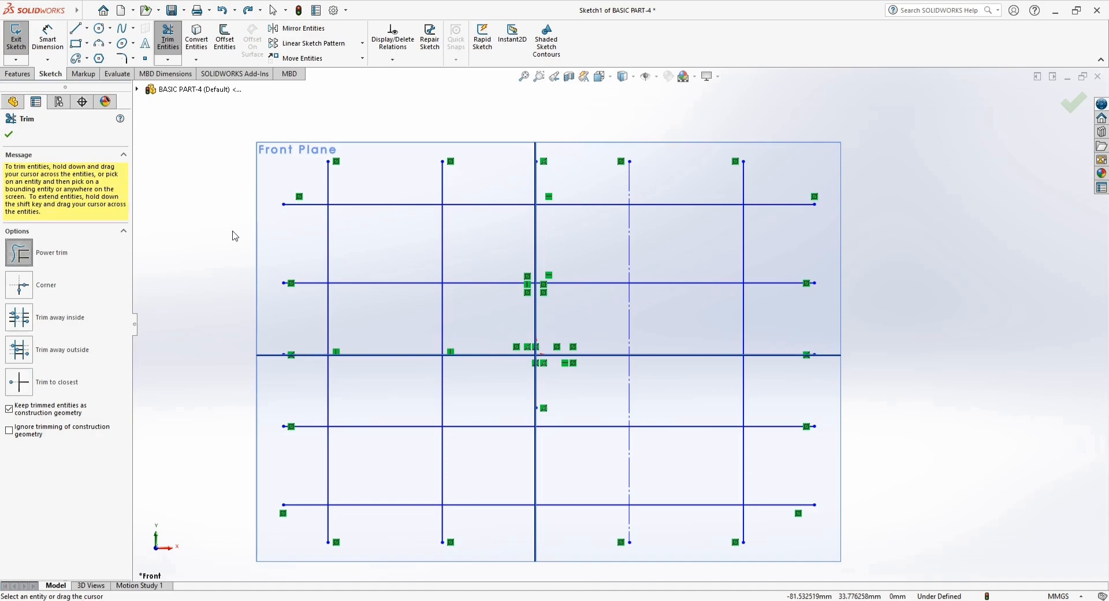
mouse_move(298, 232)
mouse_down()
mouse_move(297, 218)
mouse_move(335, 186)
mouse_up()
scroll(353, 168, down, 3)
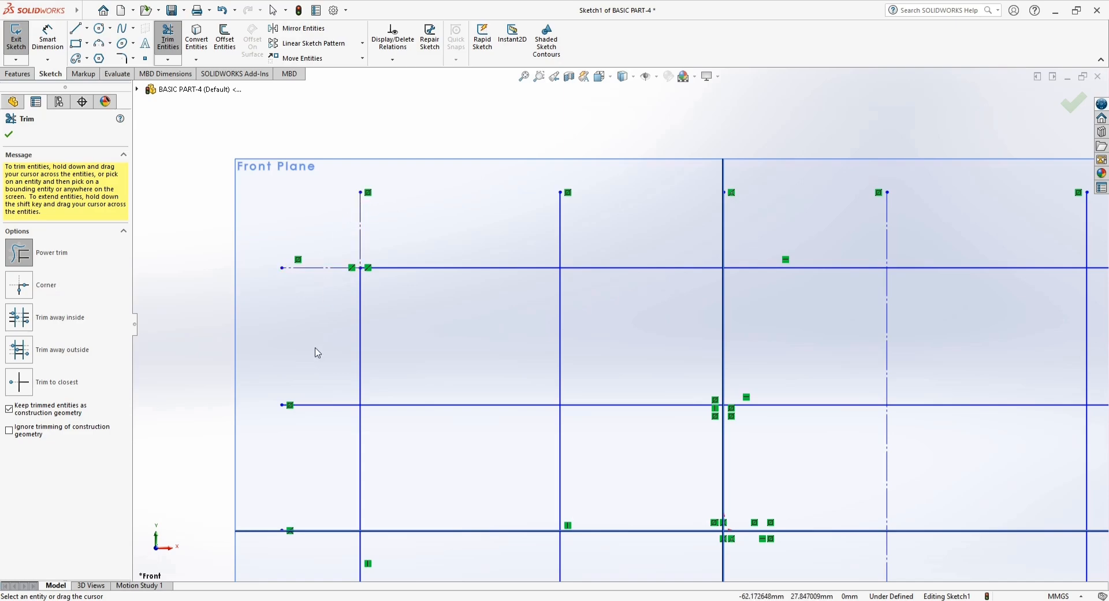
mouse_move(314, 352)
mouse_down()
mouse_move(334, 445)
mouse_move(321, 417)
mouse_up()
scroll(571, 341, up, 4)
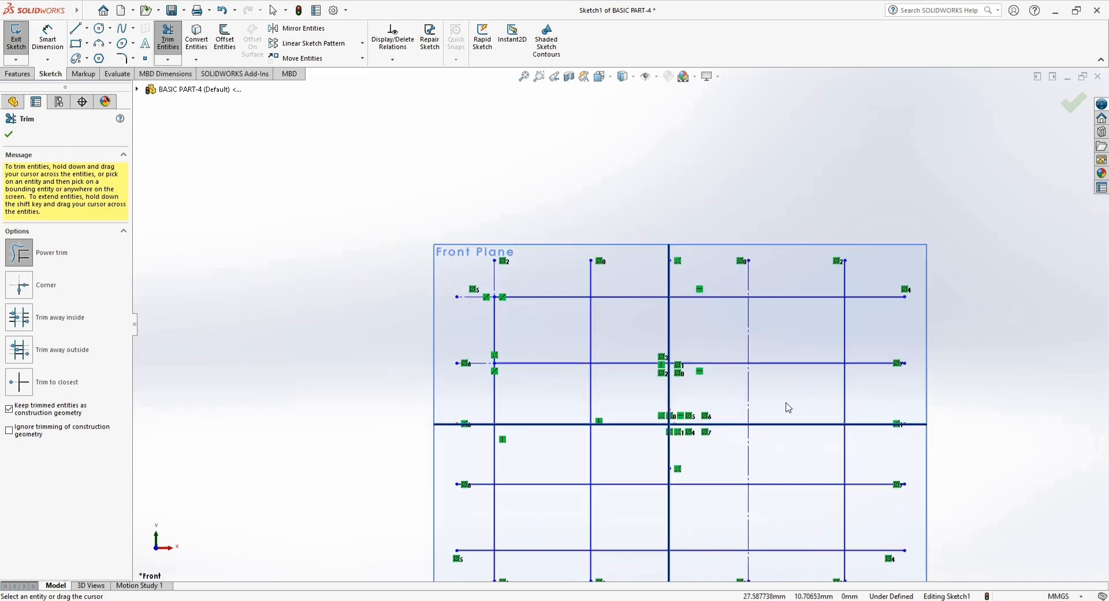
scroll(883, 371, down, 5)
scroll(358, 290, up, 3)
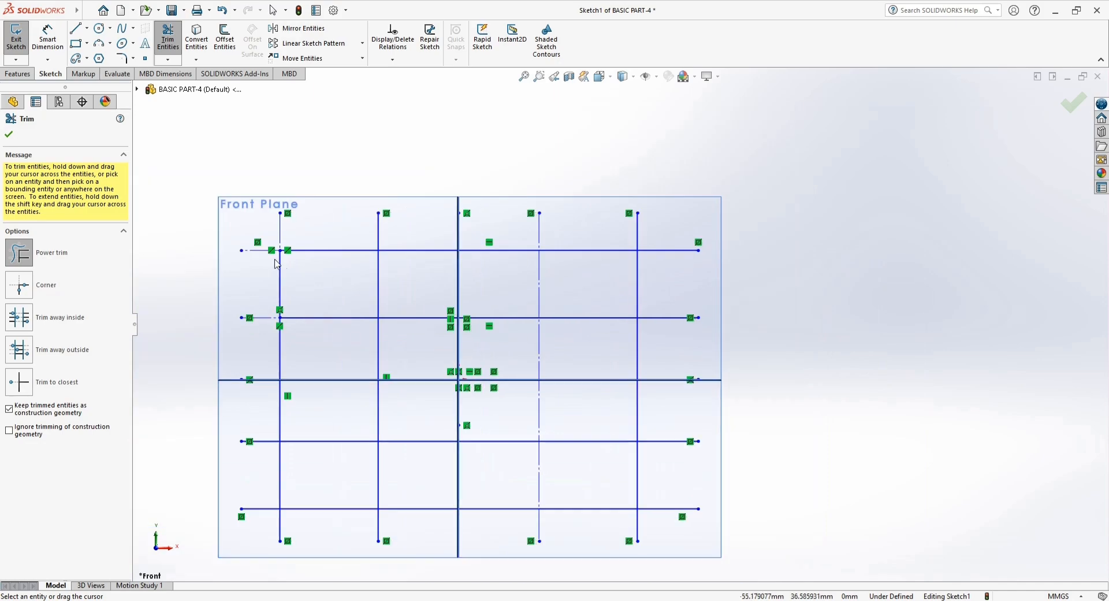
- Enable ignoring trimming of construction geometry and power-trim the rightmost vertical's upper end and the two uppermost horizontals between it and the vertical centre
scroll(279, 268, down, 2)
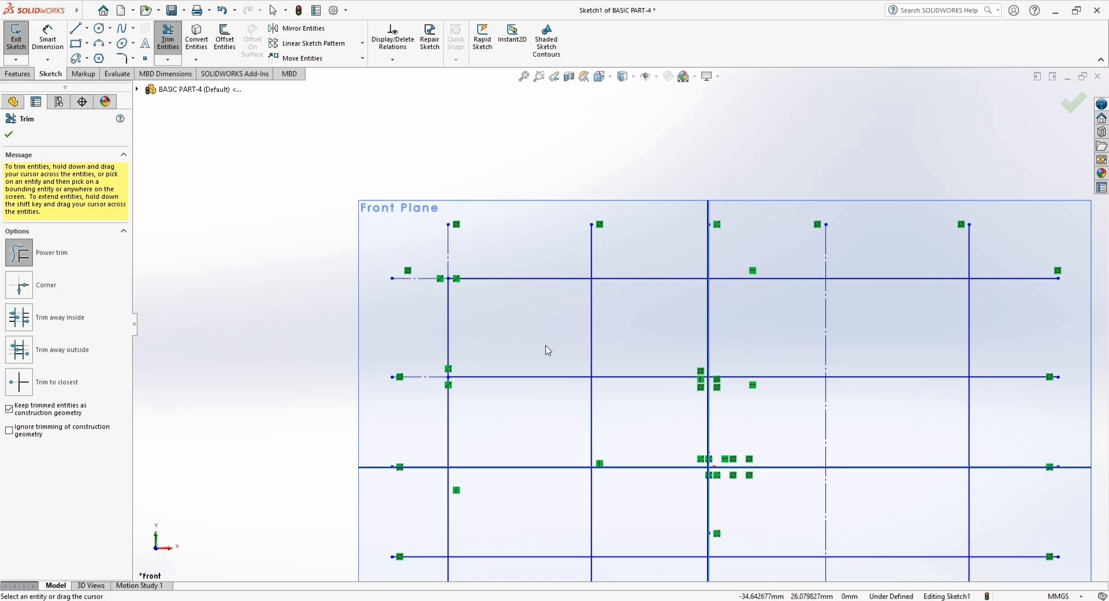
scroll(546, 353, up, 2)
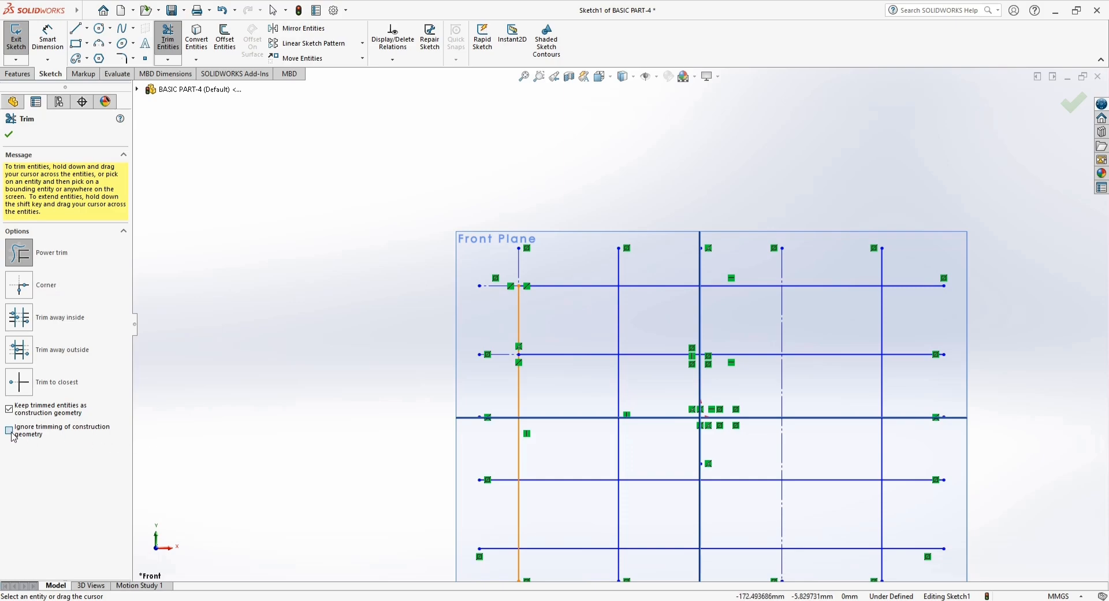
scroll(797, 411, up, 3)
scroll(773, 364, down, 3)
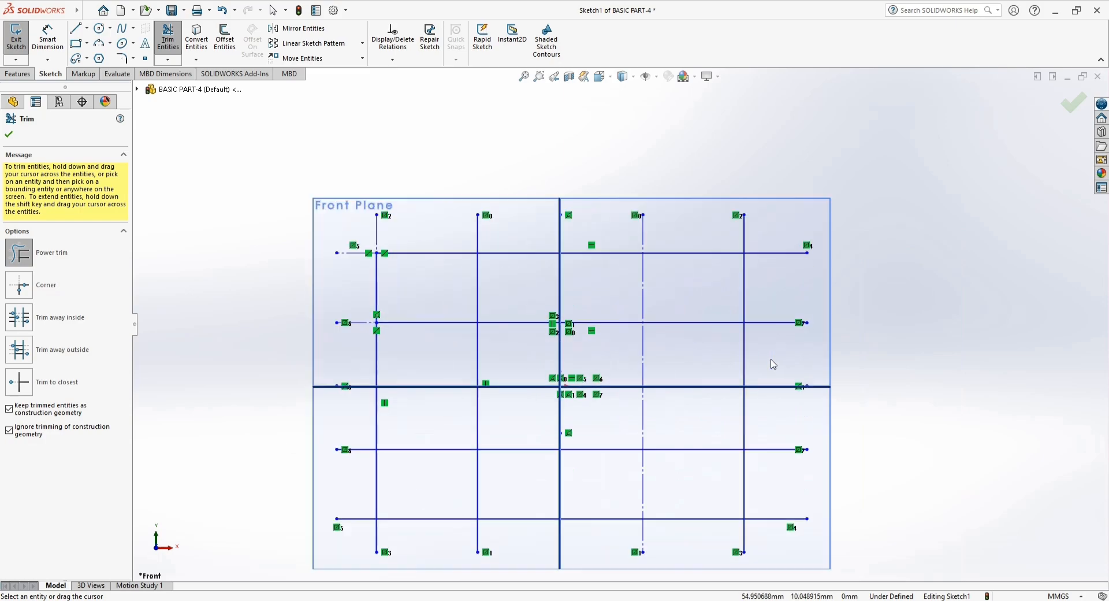
scroll(768, 351, up, 1)
scroll(739, 300, down, 4)
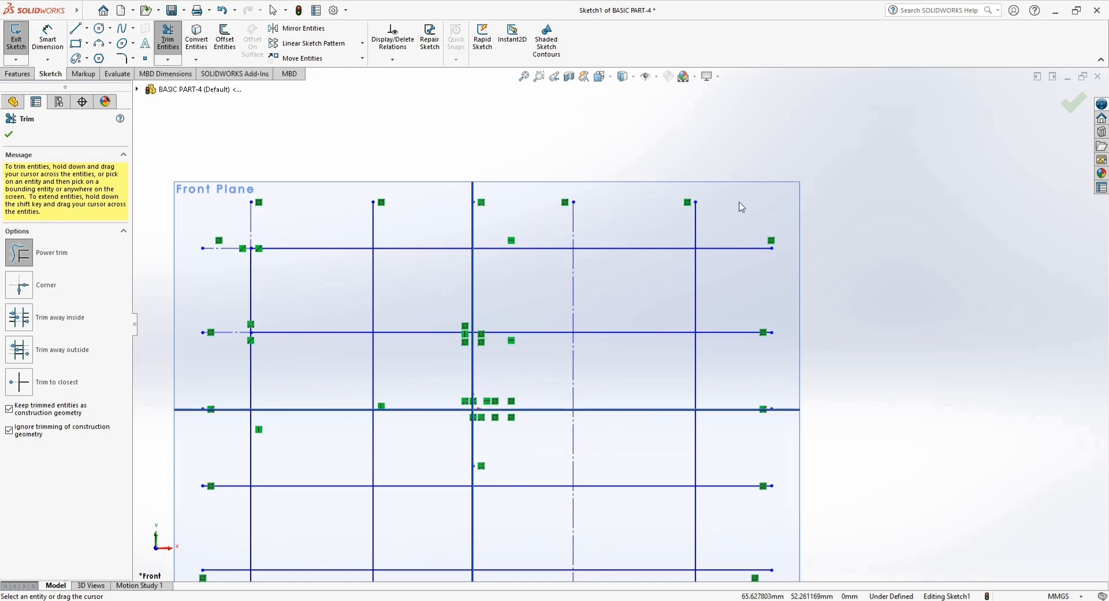
scroll(731, 227, down, 1)
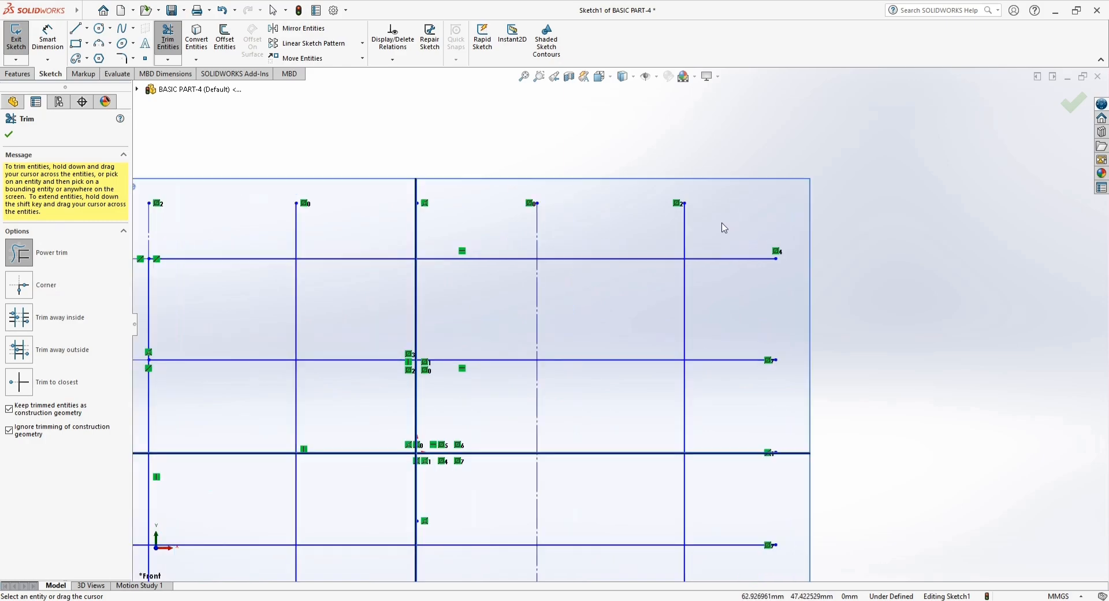
mouse_move(724, 227)
mouse_down()
mouse_move(478, 250)
mouse_move(508, 402)
mouse_move(569, 396)
mouse_move(591, 317)
mouse_move(593, 248)
mouse_move(485, 230)
mouse_move(512, 384)
mouse_move(594, 260)
mouse_move(486, 320)
mouse_move(488, 354)
mouse_up()
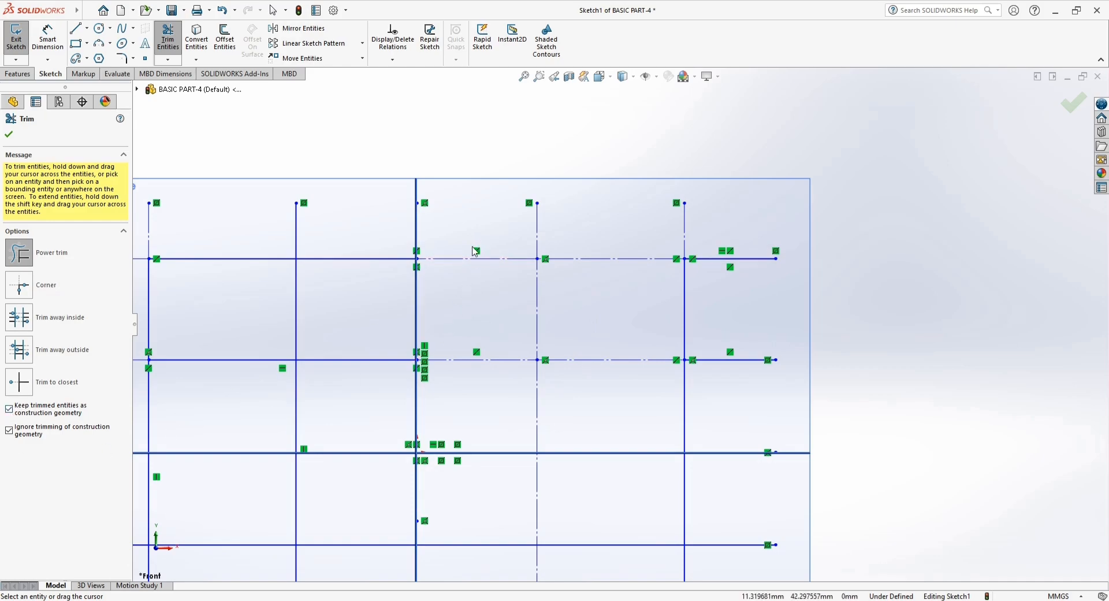
- Power-trim further horizontal and vertical segments across the grid's left half into construction geometry and finish trimming
mouse_move(473, 240)
mouse_down()
mouse_move(296, 248)
mouse_move(218, 393)
mouse_move(260, 487)
mouse_move(445, 499)
mouse_move(408, 328)
mouse_move(274, 305)
mouse_move(240, 379)
mouse_move(387, 400)
mouse_move(401, 435)
mouse_up()
key(z)
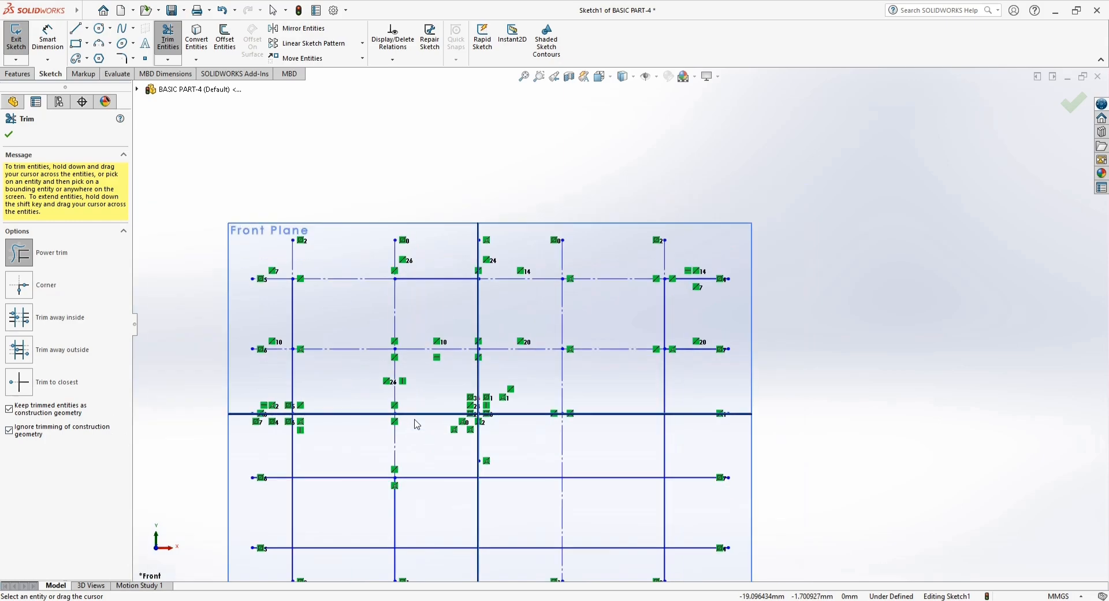
key(z)
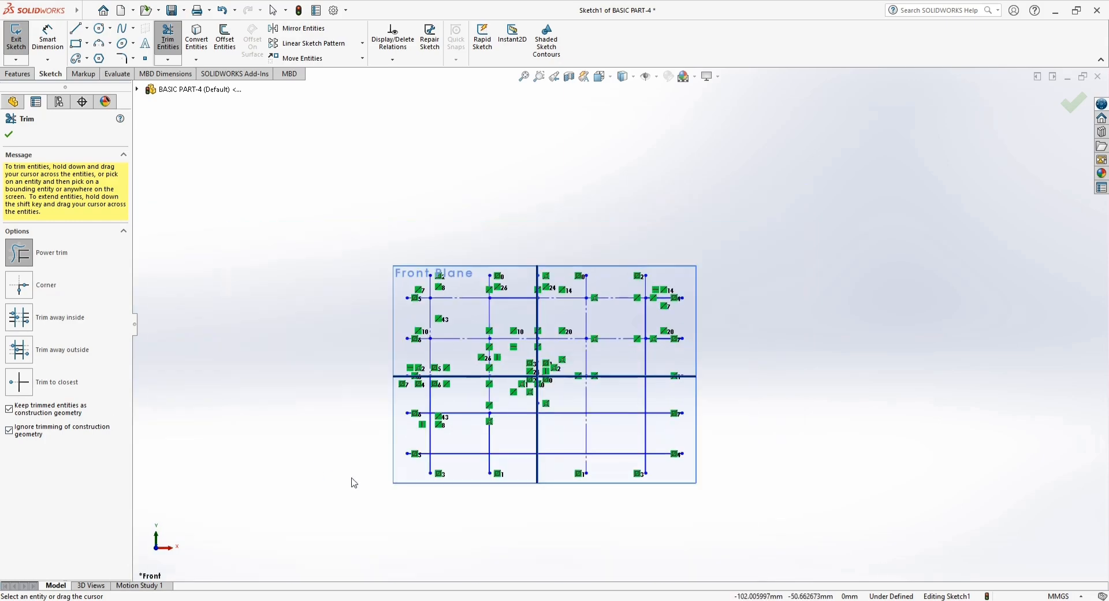
scroll(358, 482, down, 2)
scroll(508, 401, down, 3)
key(z)
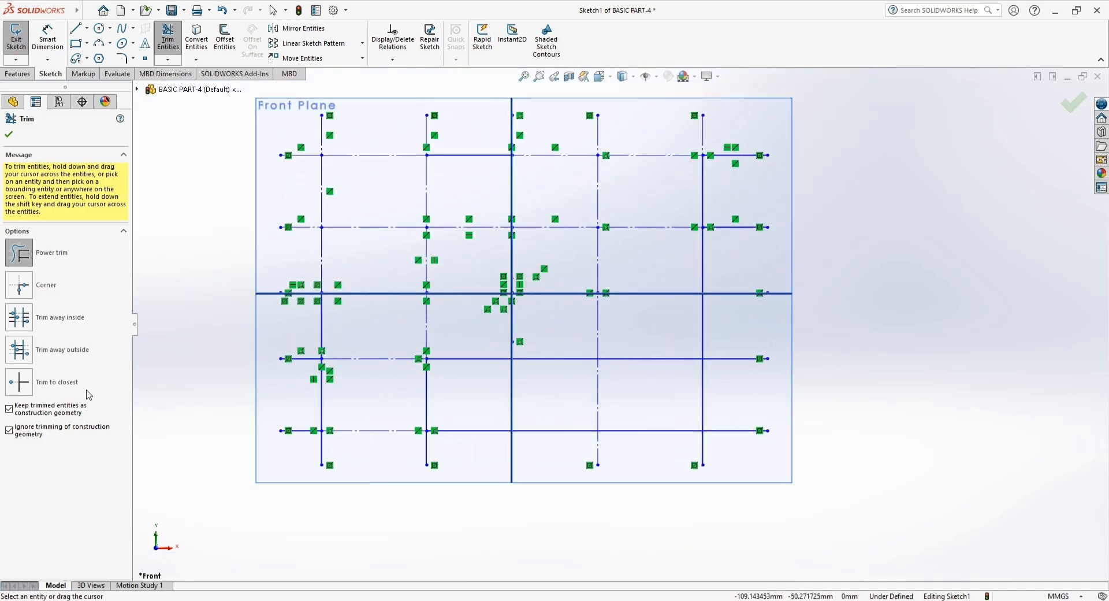
click(9, 136)
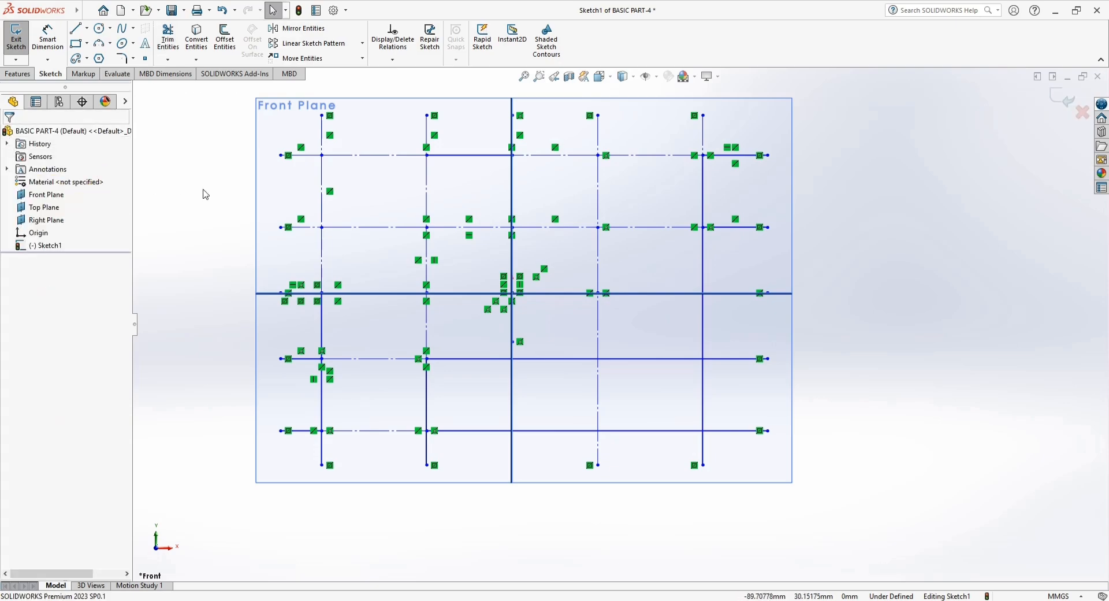
- Undo all the power trims that kept construction geometry until the original line grid is restored
key(ctrl+z)
key(ctrl+z)
key(ctrl+z)
key(ctrl+z)
key(ctrl+z)
key(ctrl+z)
key(ctrl+z)
key(ctrl+z)
key(ctrl+z)
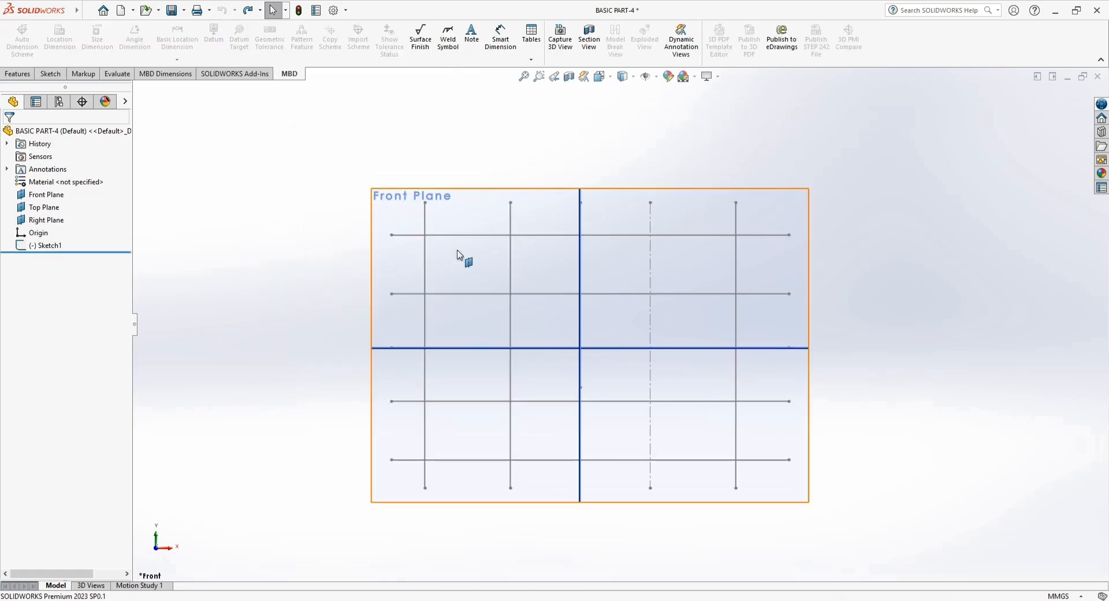
- Reopen Sketch1 with the line grid for editing
click(48, 245)
click(63, 213)
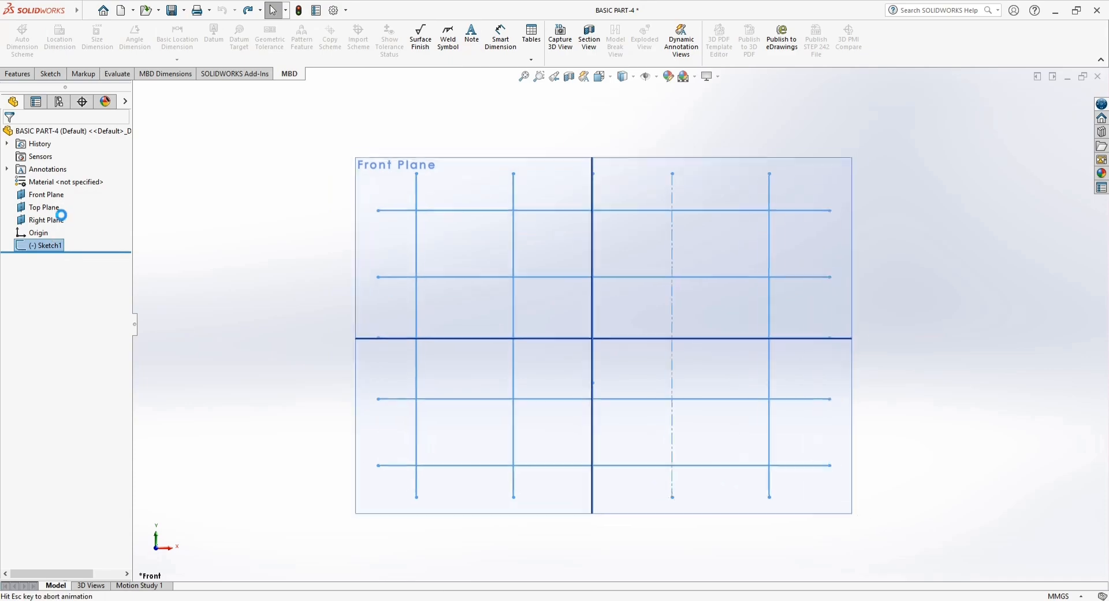
scroll(690, 231, down, 4)
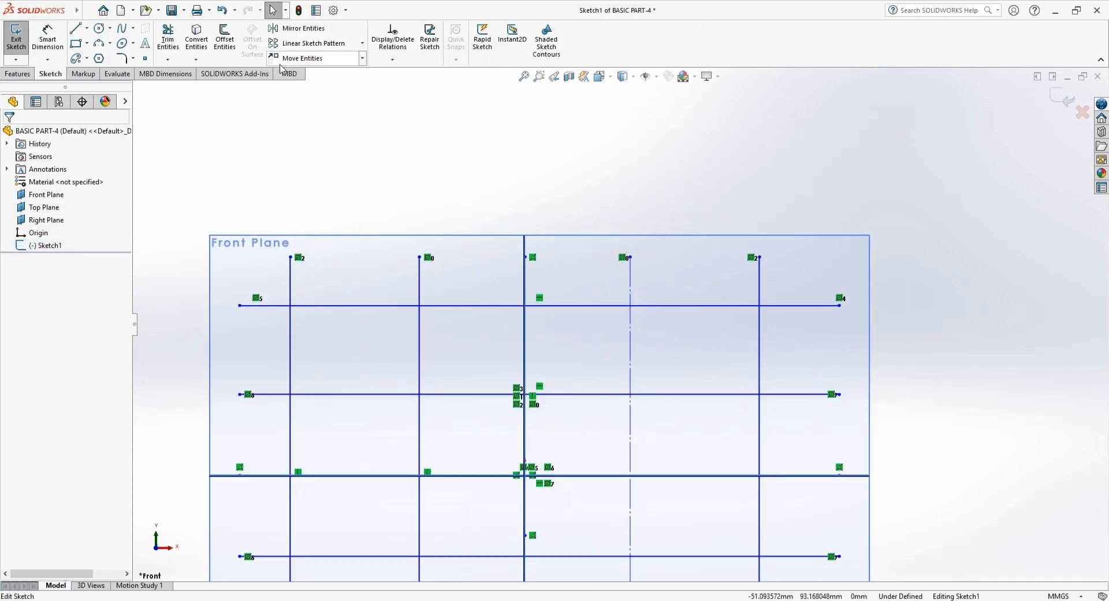
click(197, 59)
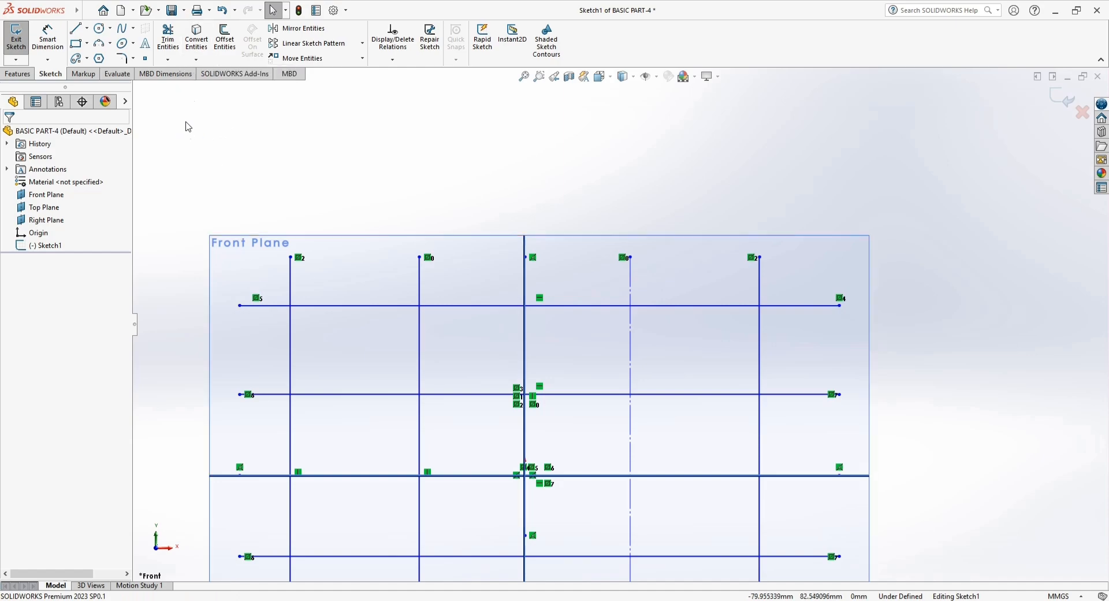
- Set up an upward offset of the uppermost horizontal line at a distance of 15 mm
click(224, 46)
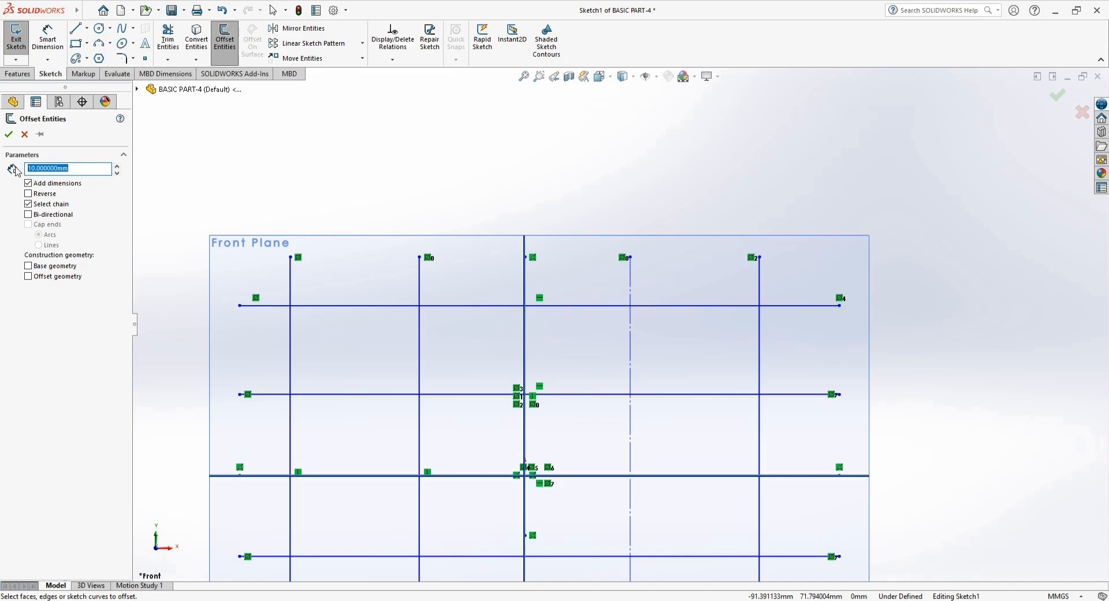
text(15)
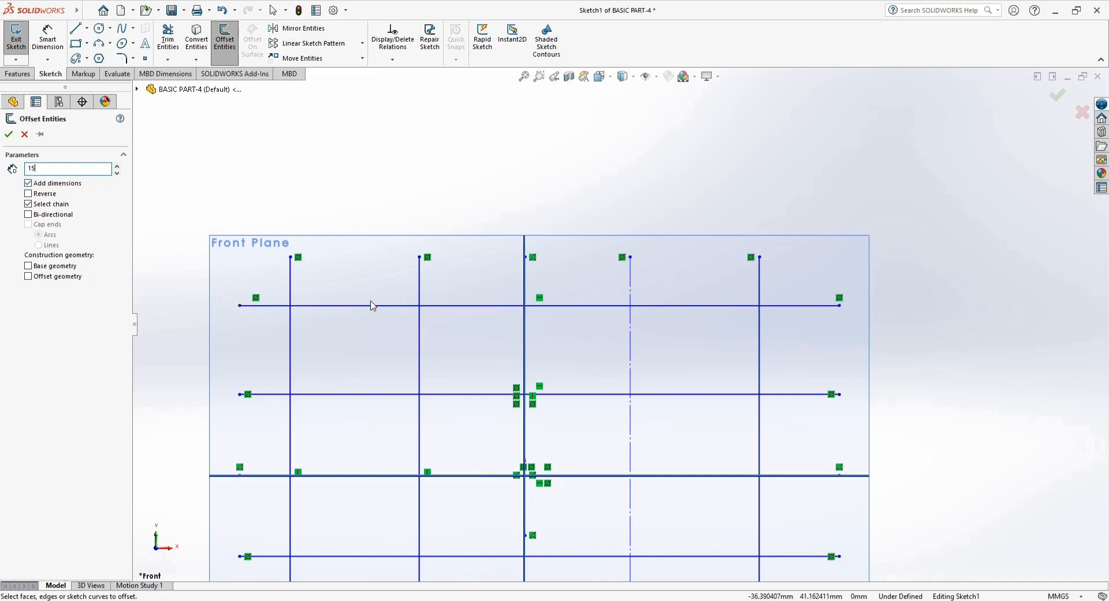
scroll(324, 297, down, 2)
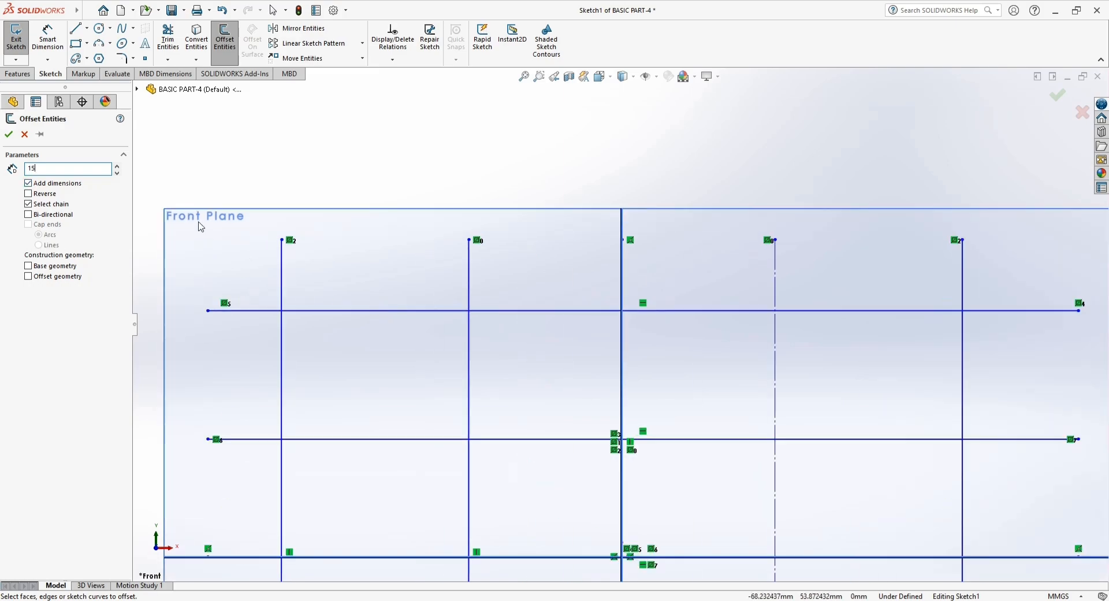
click(263, 311)
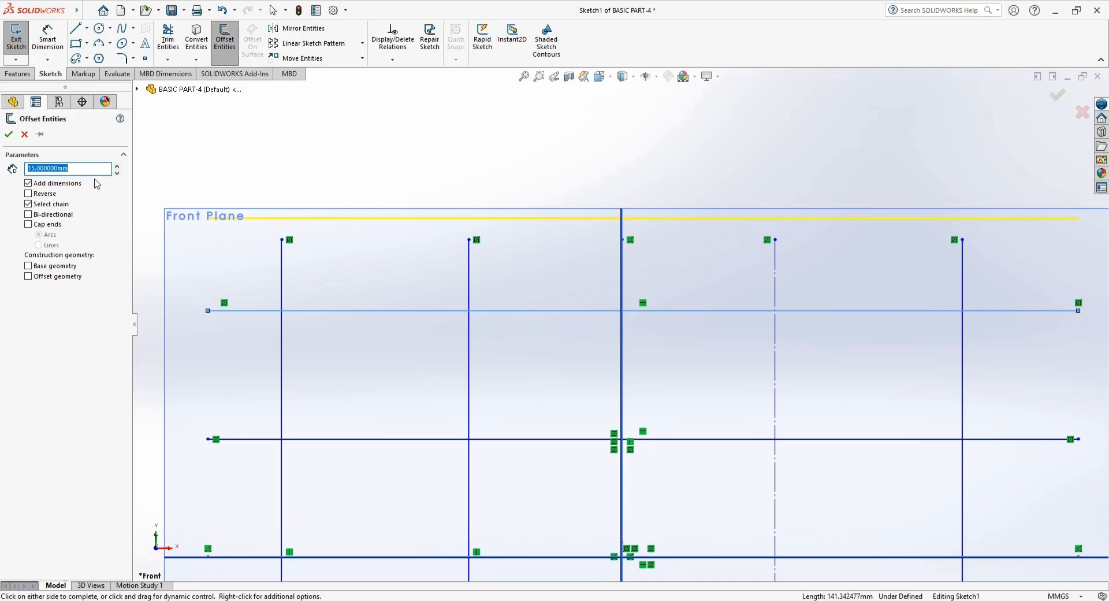
- Set the uppermost line's offset distance to 10 mm and create the offset with its dimension added
drag(84, 170, 22, 169)
text(10)
key(Return)
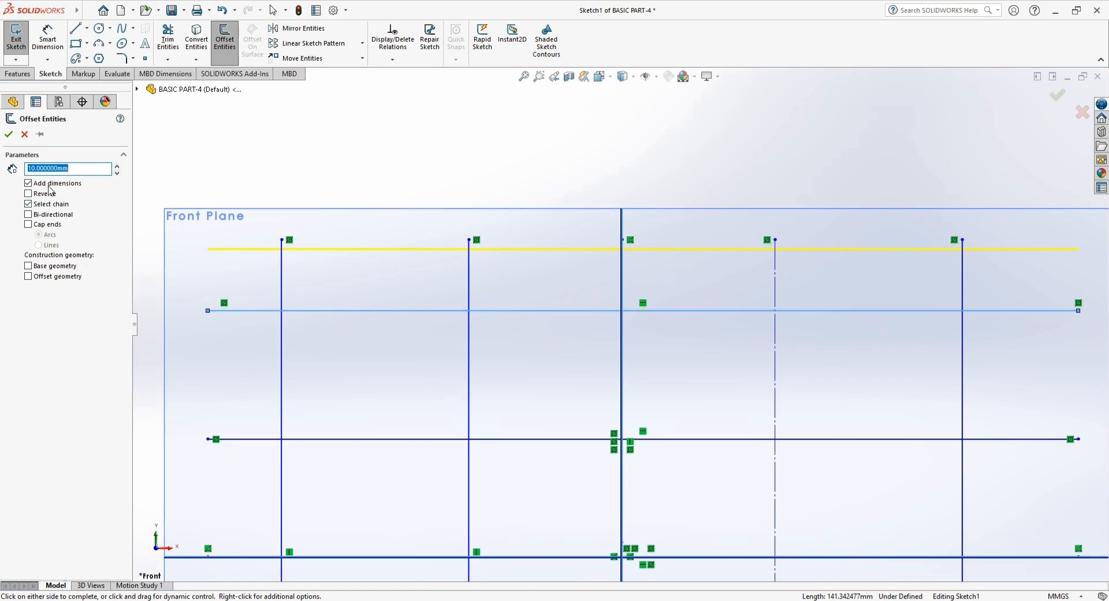
scroll(533, 309, up, 3)
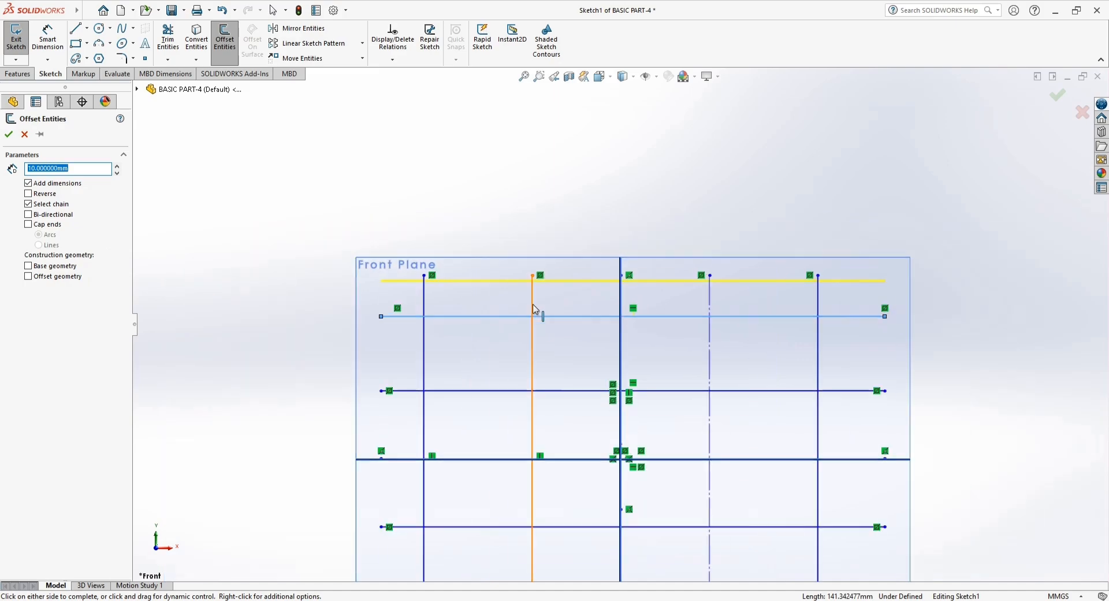
scroll(561, 325, down, 1)
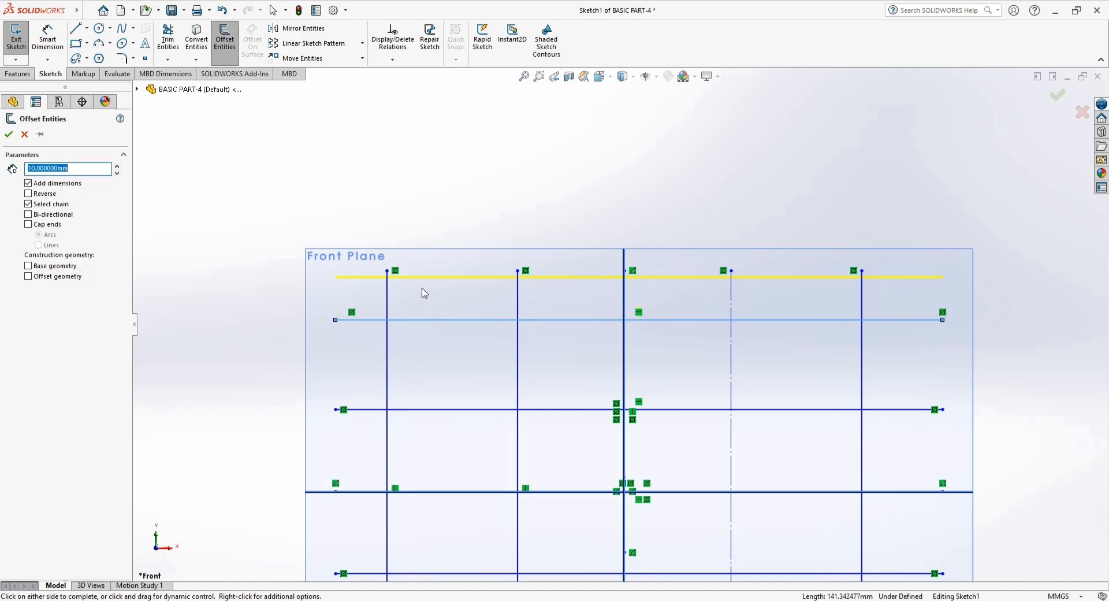
click(9, 133)
scroll(664, 295, down, 2)
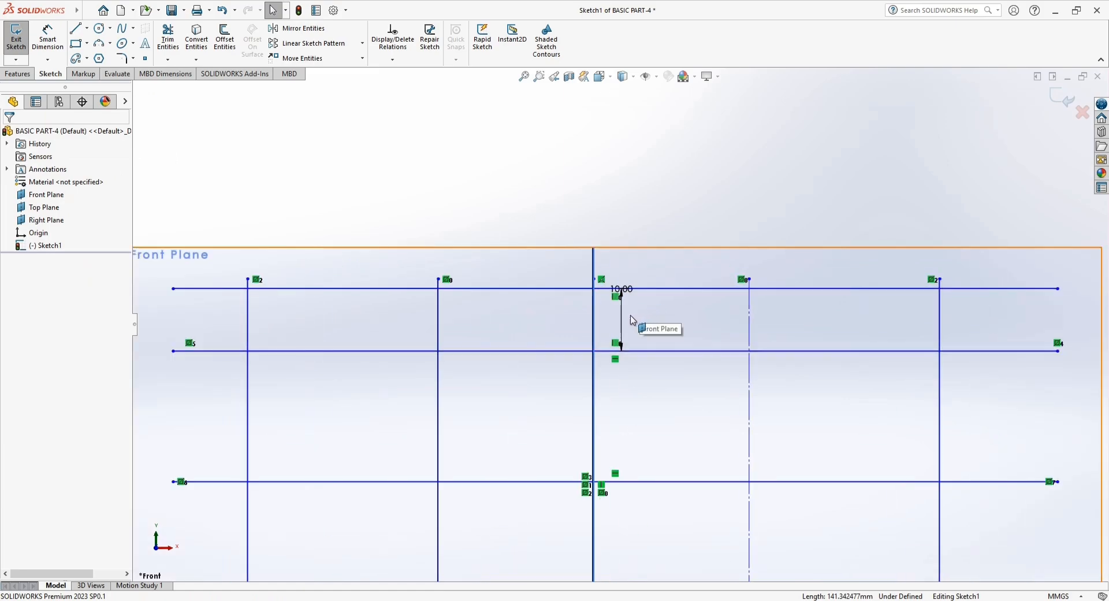
- Set up a 10 mm offset of the third horizontal line from the top and reverse it to the upper side
click(225, 40)
click(28, 204)
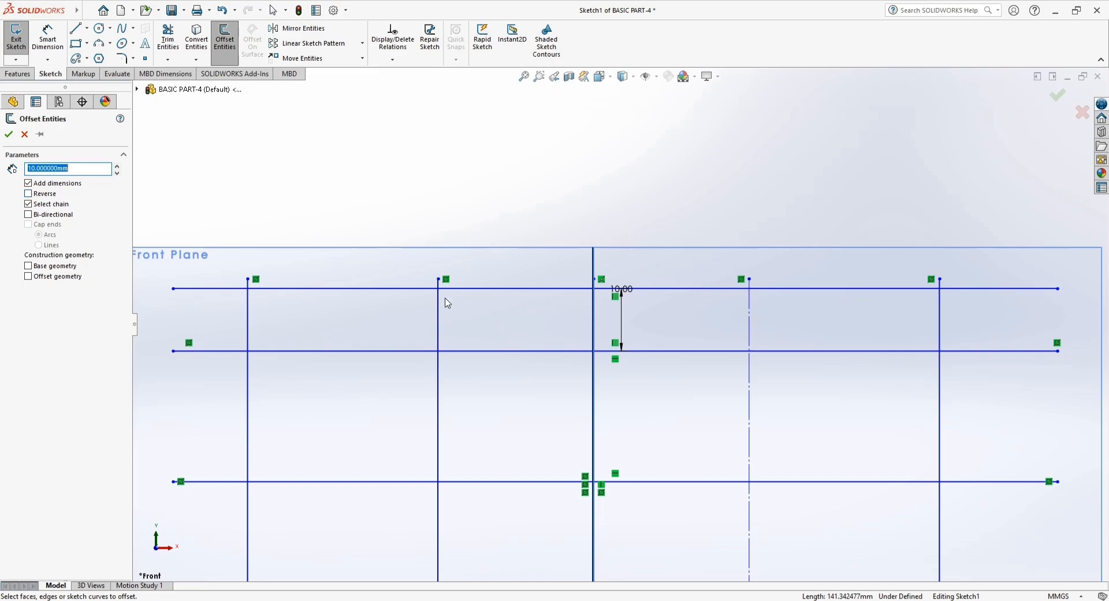
click(215, 483)
scroll(422, 466, up, 2)
scroll(420, 464, down, 1)
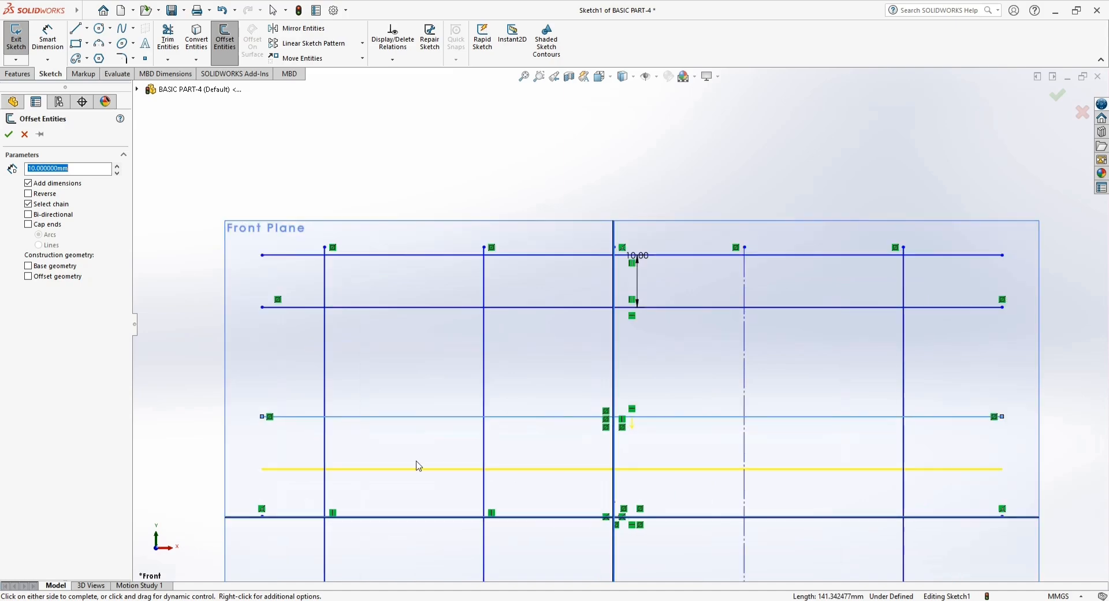
click(28, 194)
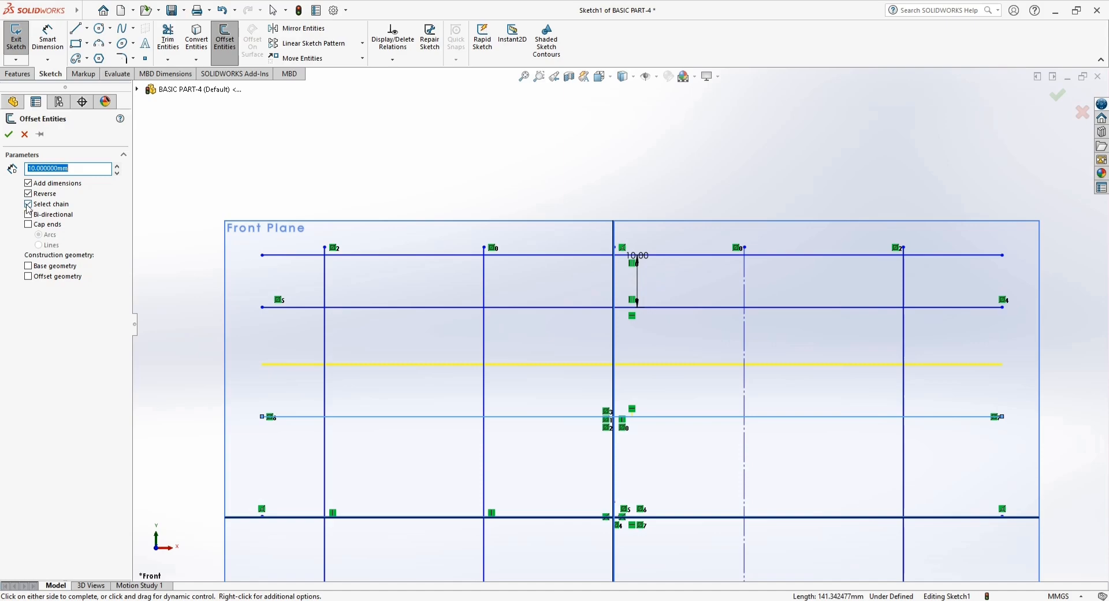
- Add the two lowest horizontal lines to the pending offset
key(f)
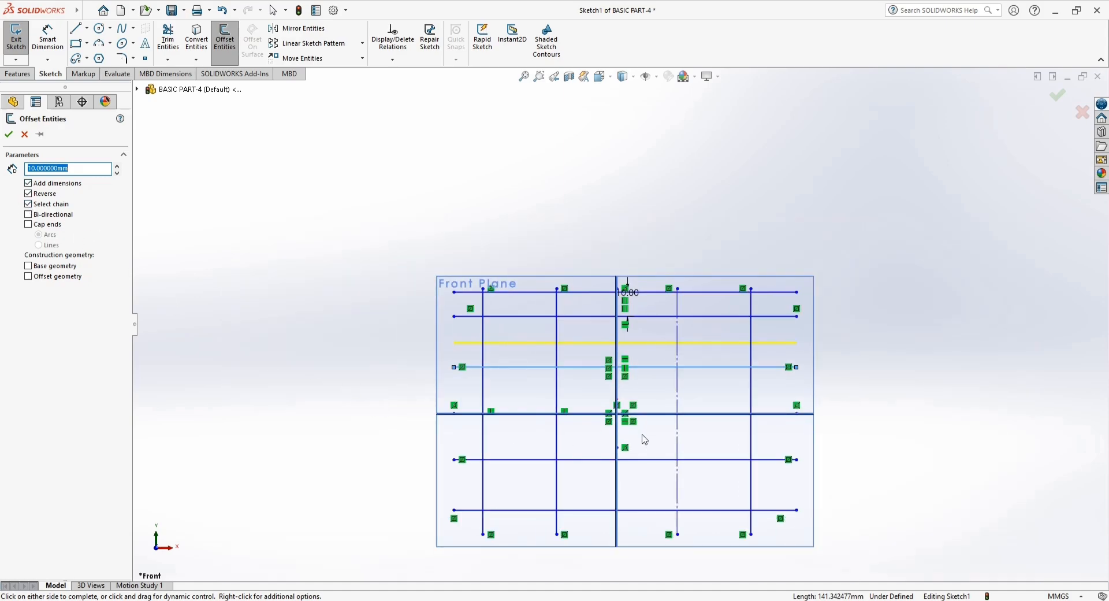
scroll(643, 435, up, 1)
scroll(710, 413, down, 3)
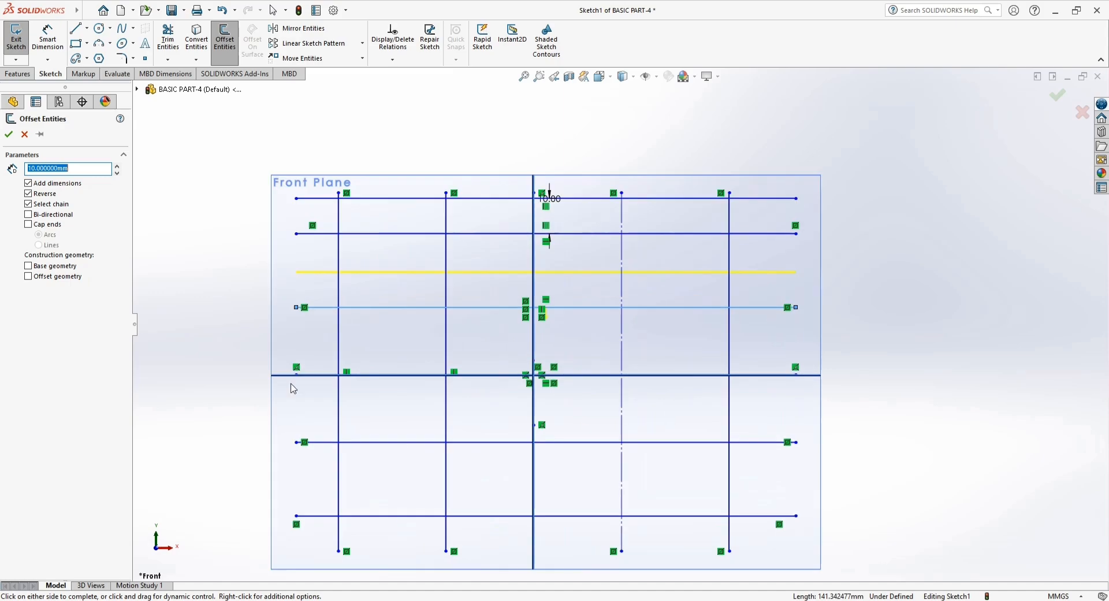
click(363, 442)
click(382, 516)
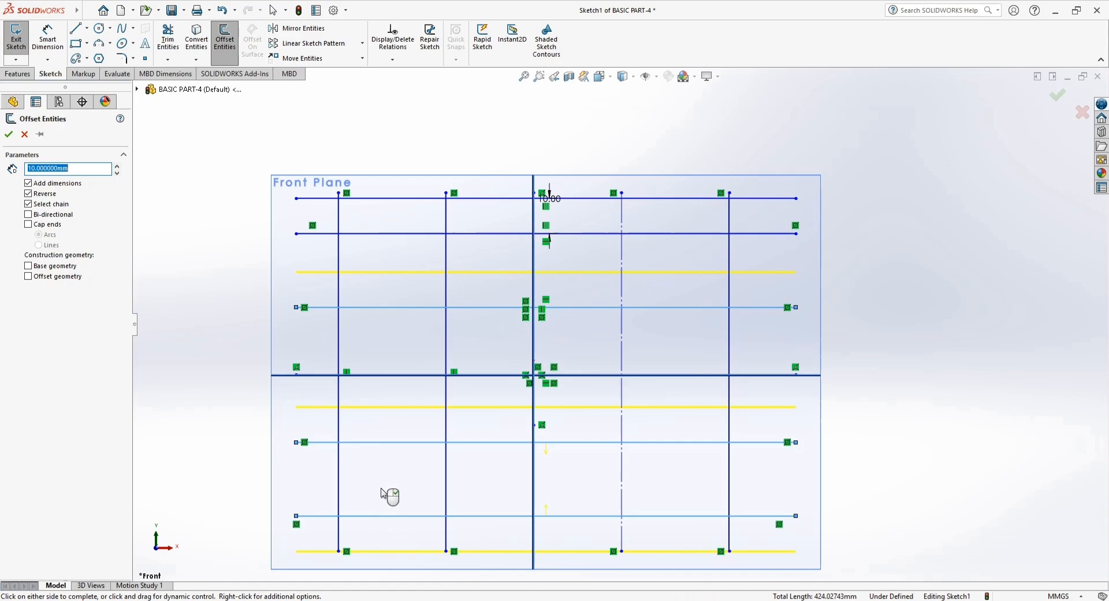
- Add the second-highest horizontal line with Select chain off, turn Select chain back on, and make the offset bi-directional
click(28, 204)
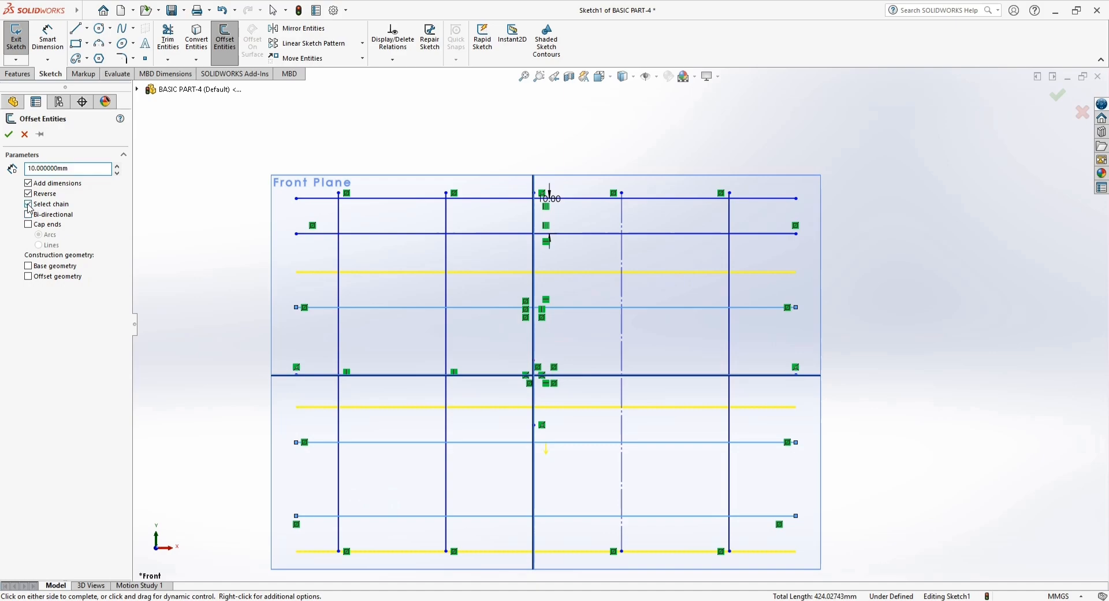
click(379, 234)
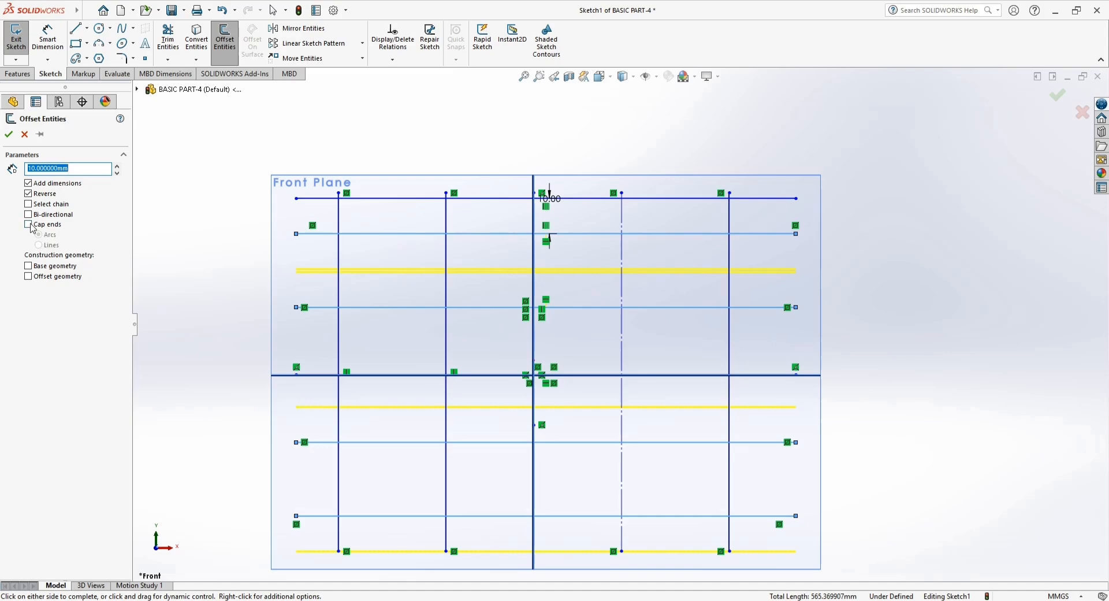
click(28, 204)
click(28, 215)
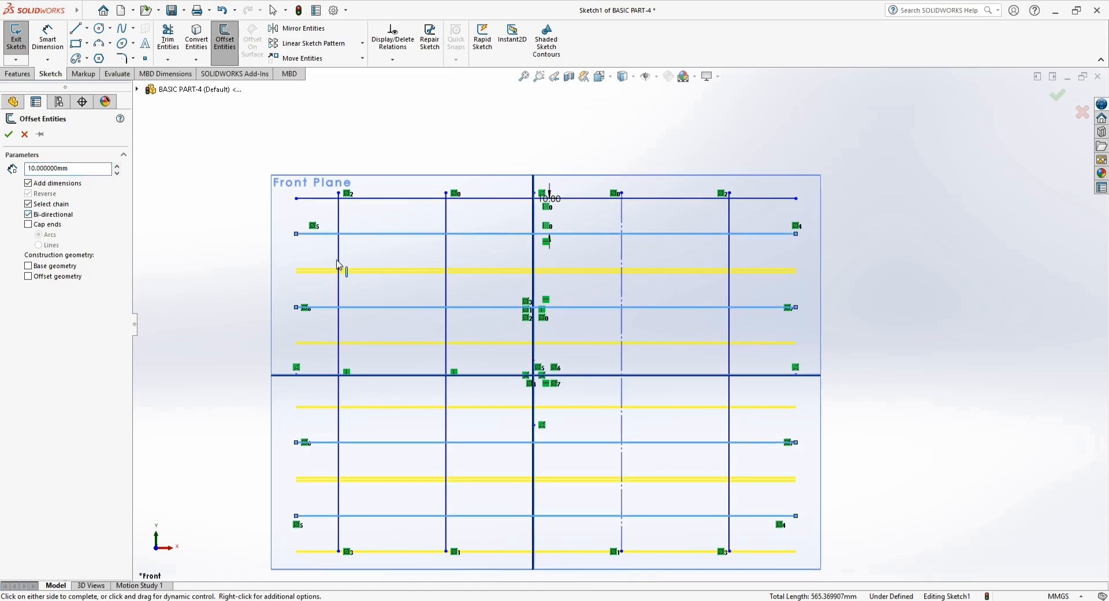
- Set the bi-directional offset distance to 5 mm, add the uppermost line to the selection, and leave the command without creating the offsets
scroll(370, 202, down, 2)
scroll(375, 206, down, 1)
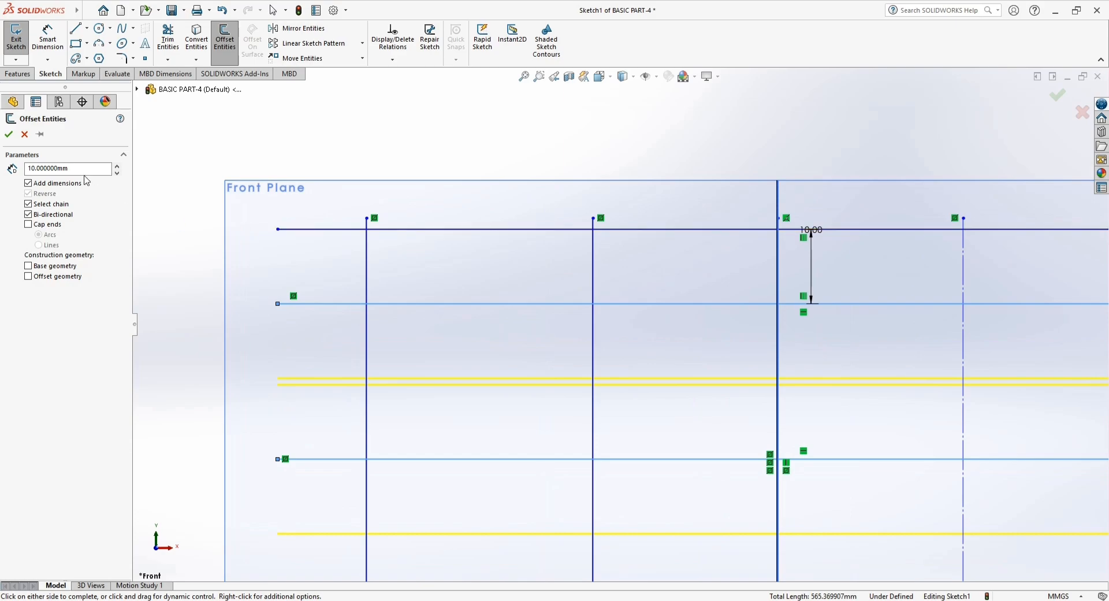
text(5)
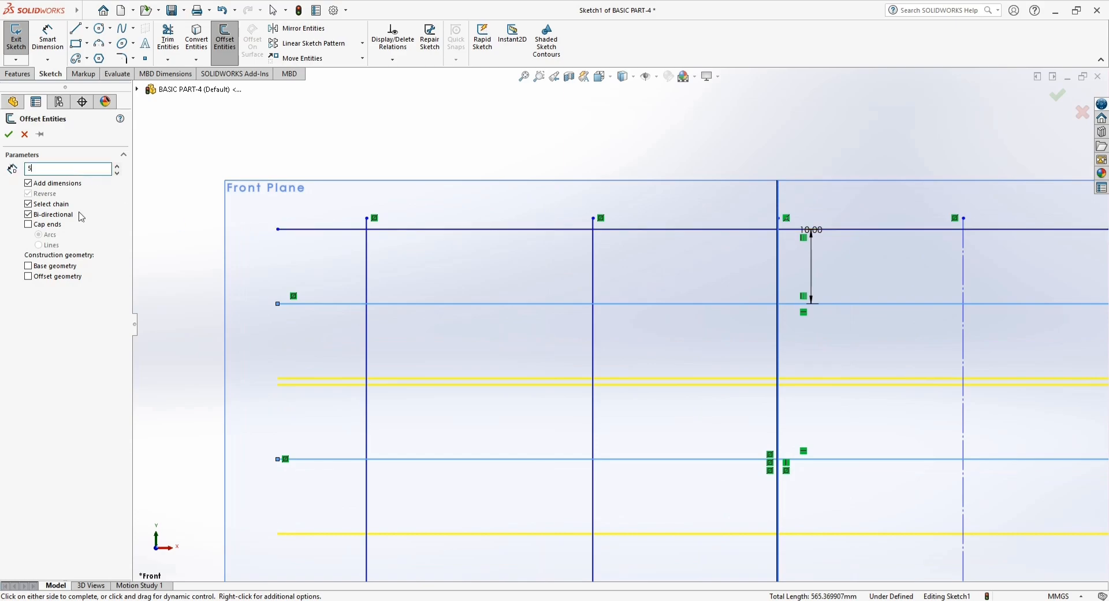
key(Return)
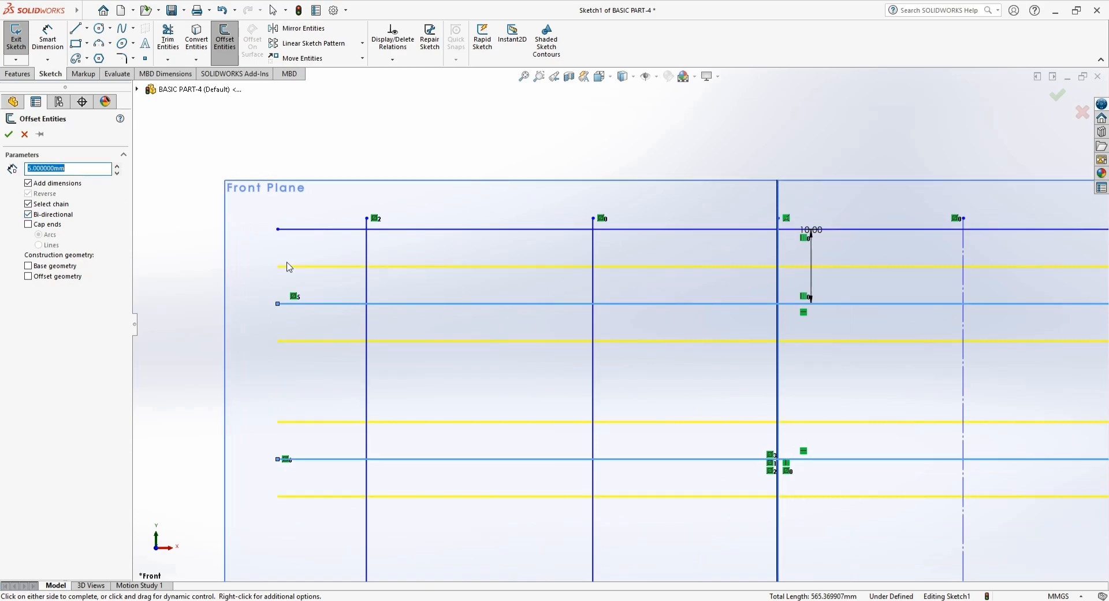
click(315, 231)
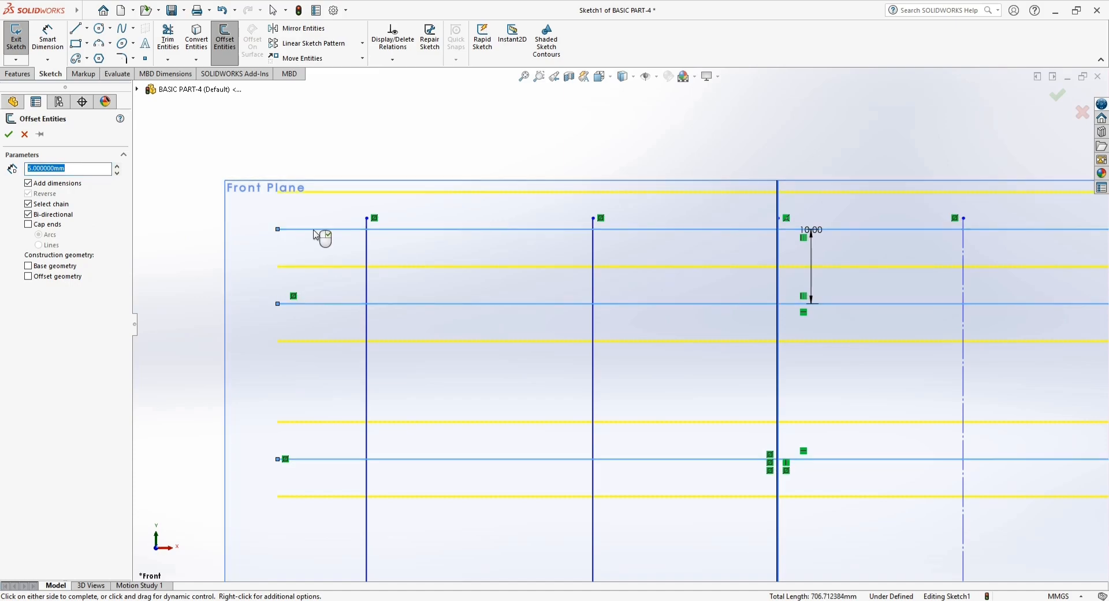
click(25, 134)
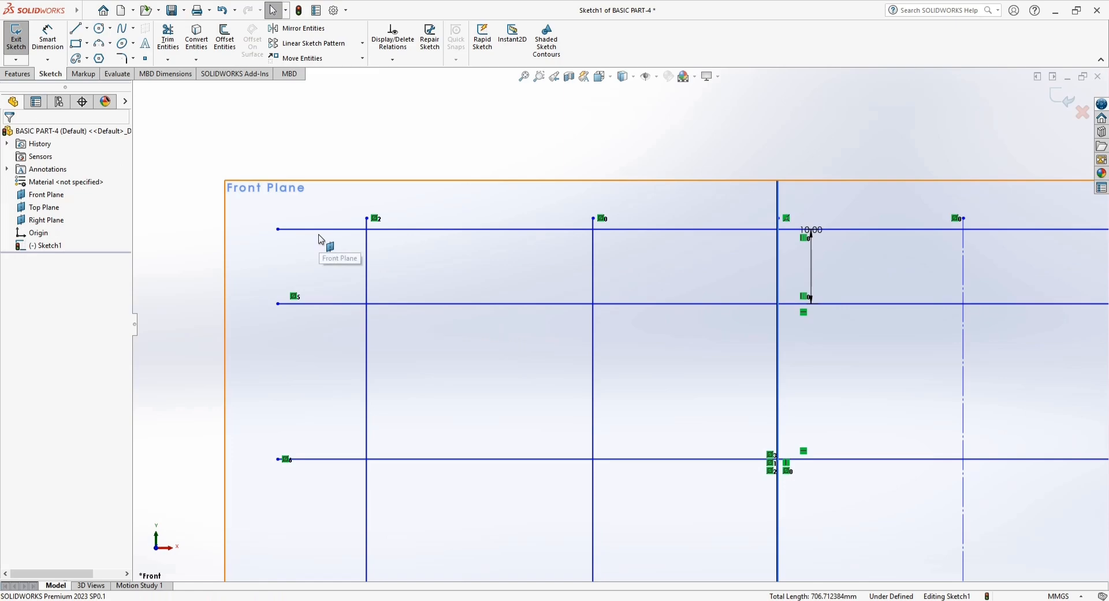
- Set up a bi-directional 5 mm offset of the third horizontal line from the top only
scroll(467, 321, up, 5)
scroll(656, 374, down, 5)
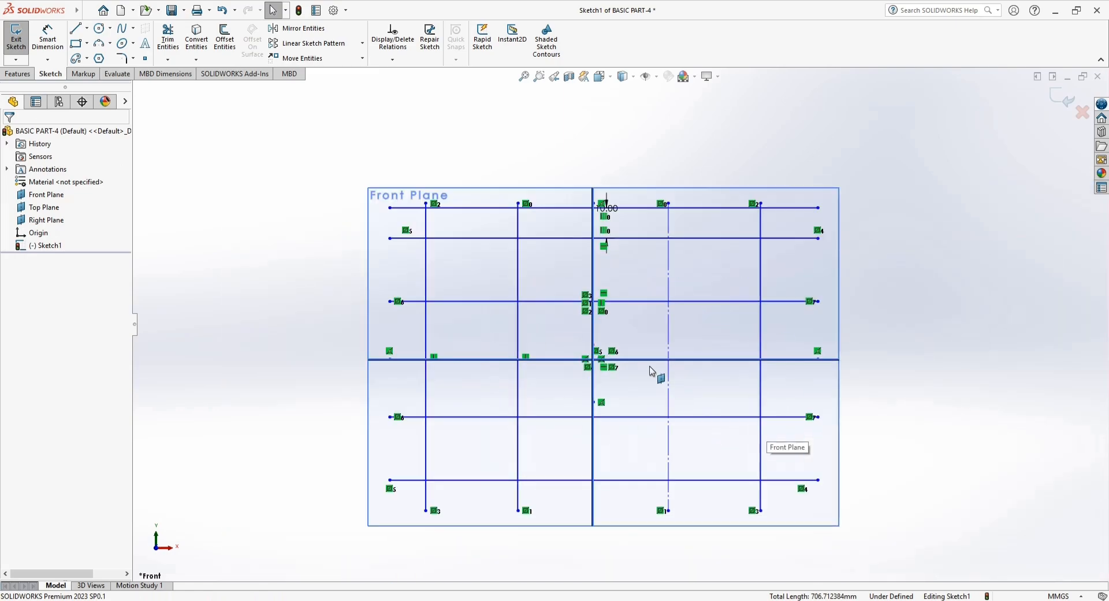
click(224, 39)
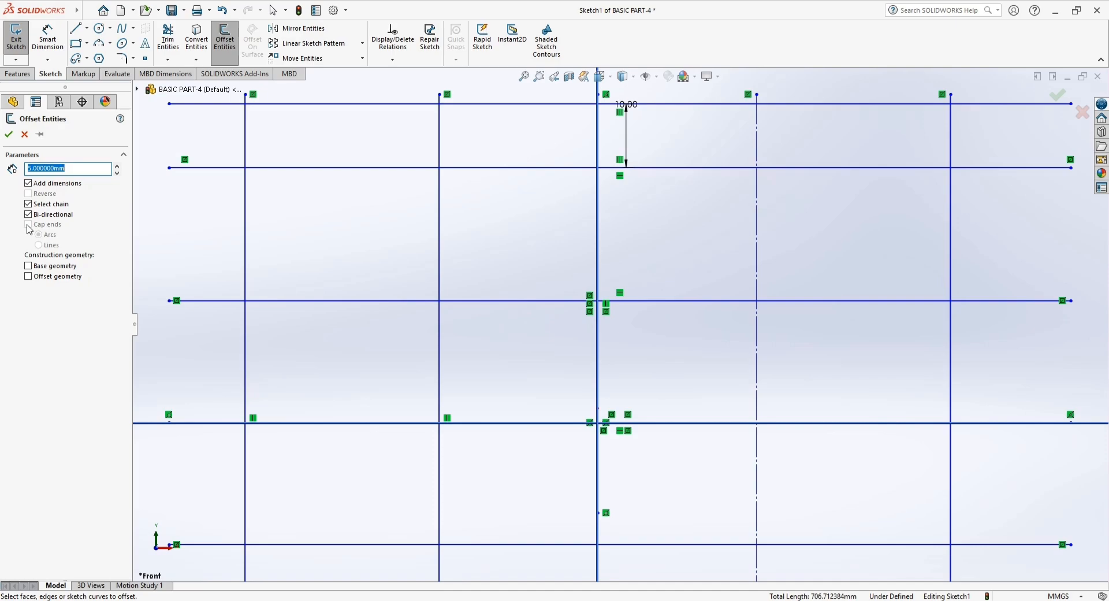
scroll(287, 225, up, 3)
scroll(486, 250, down, 2)
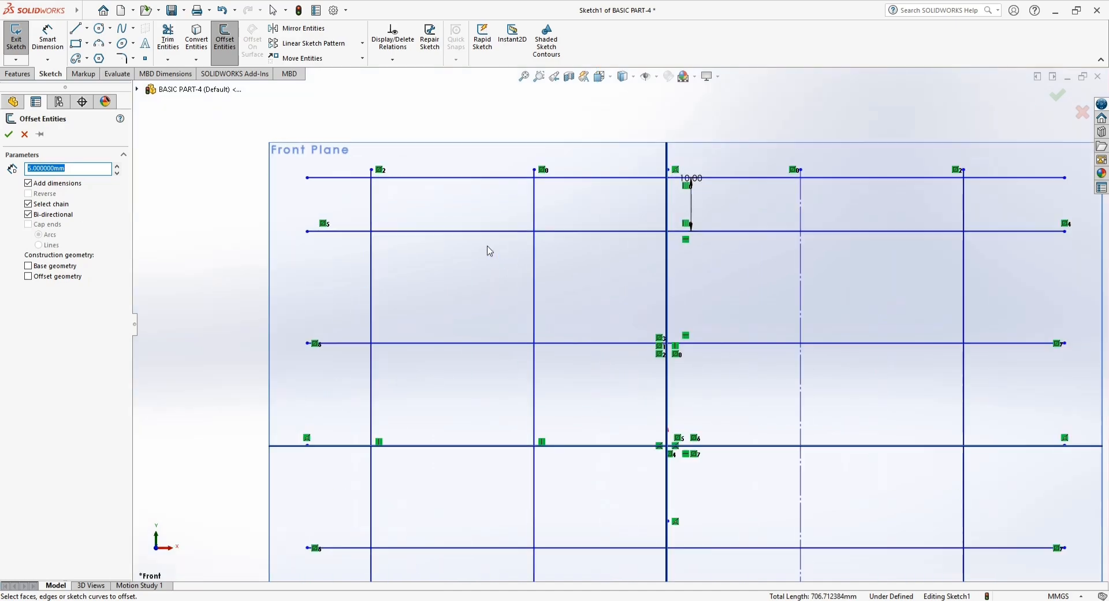
click(400, 344)
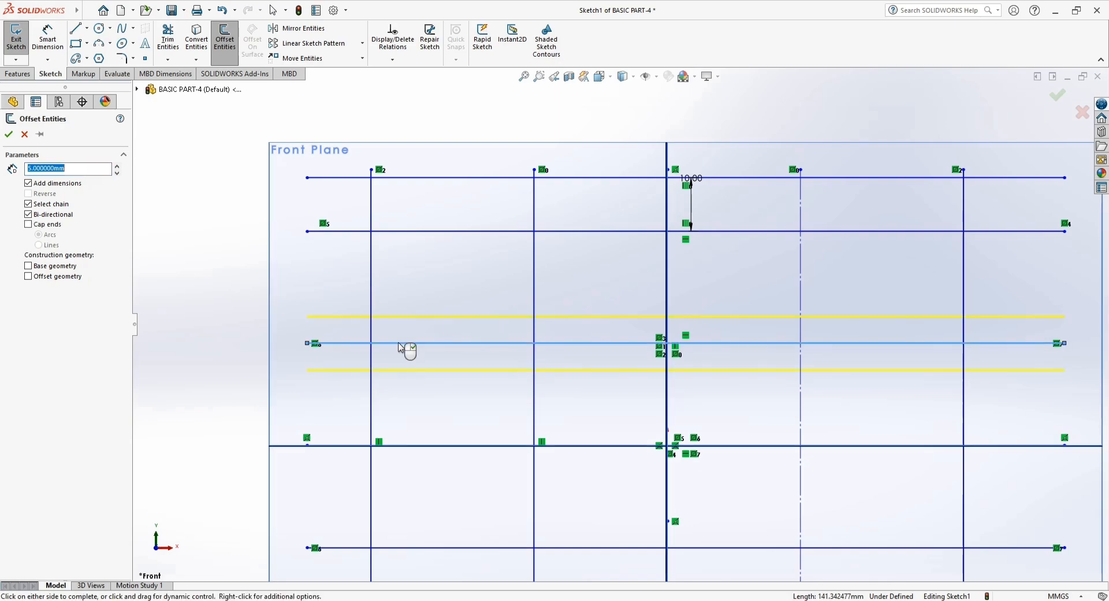
scroll(520, 356, up, 2)
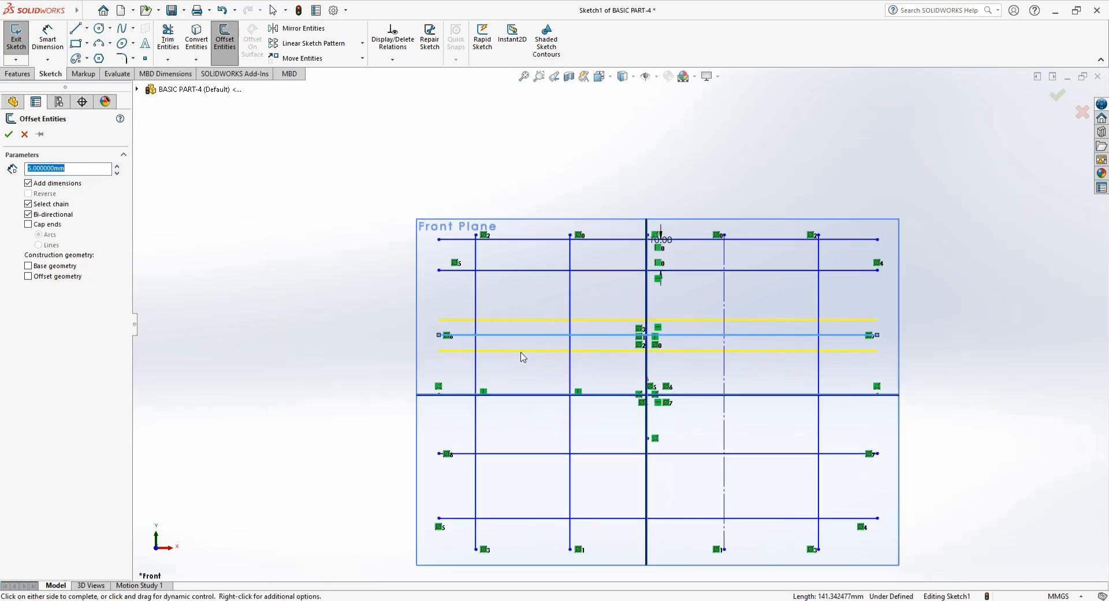
scroll(590, 345, down, 4)
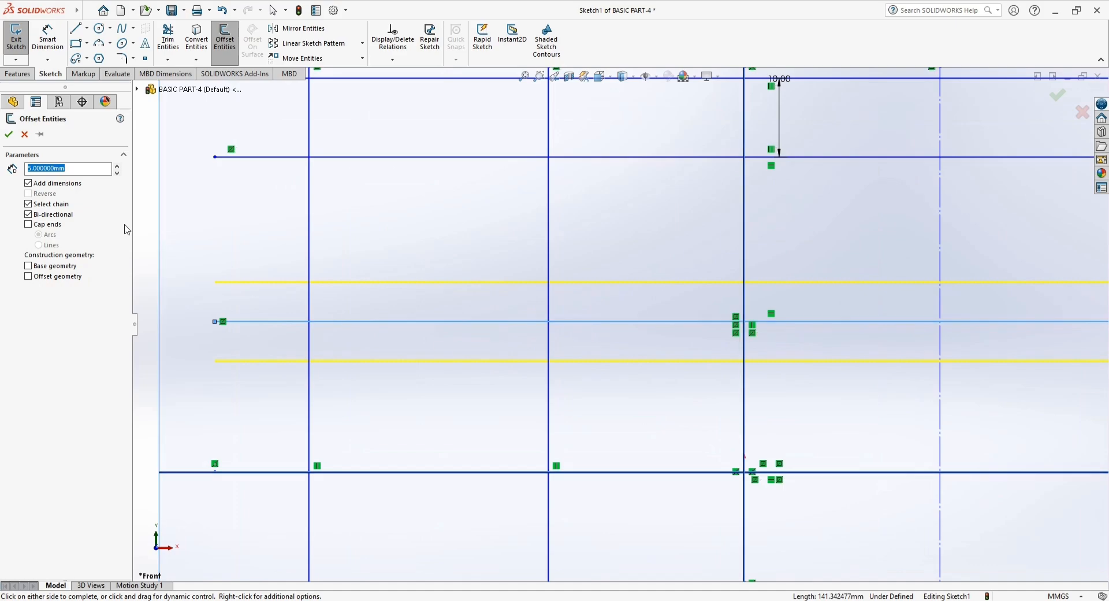
- Try capping the pending offset's ends with arcs and with lines, and turn the end caps off again
click(29, 224)
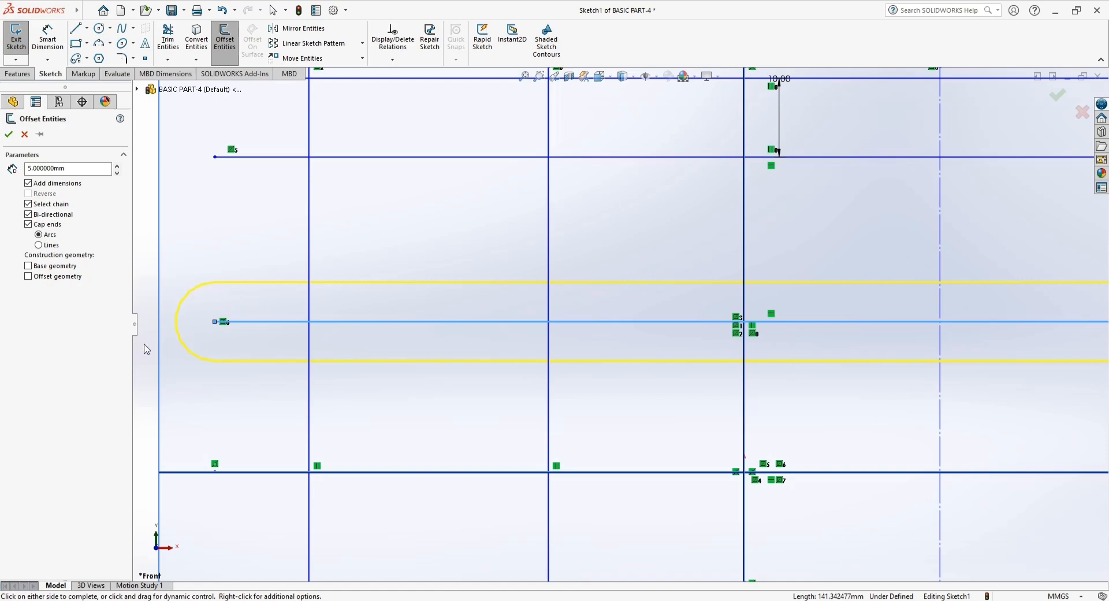
click(39, 245)
key(f)
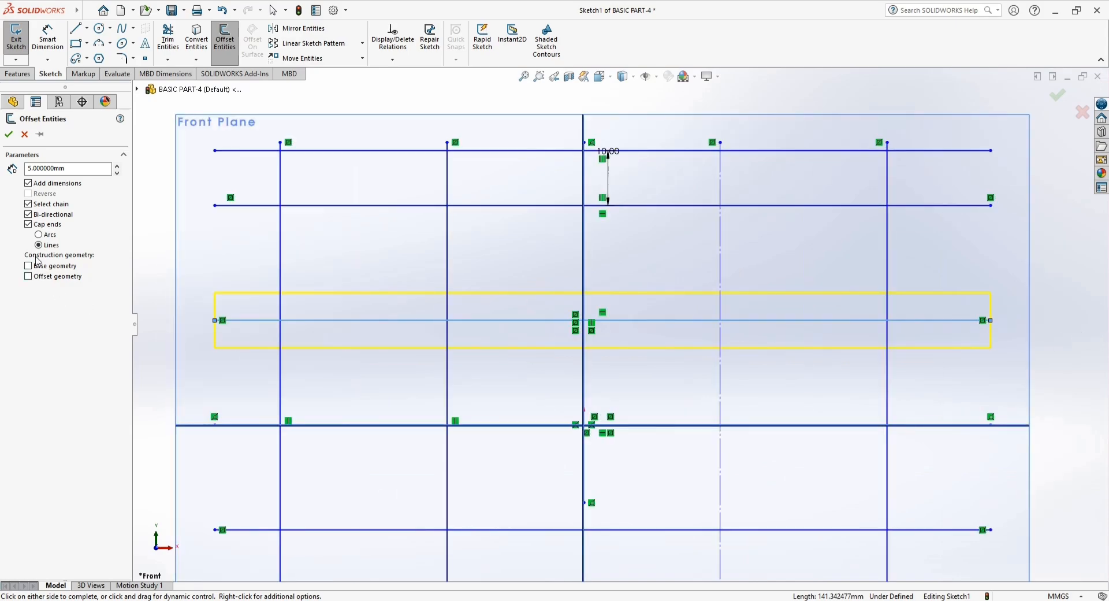
click(29, 225)
- Make the base line construction geometry and create the dimensioned bi-directional offset
click(27, 267)
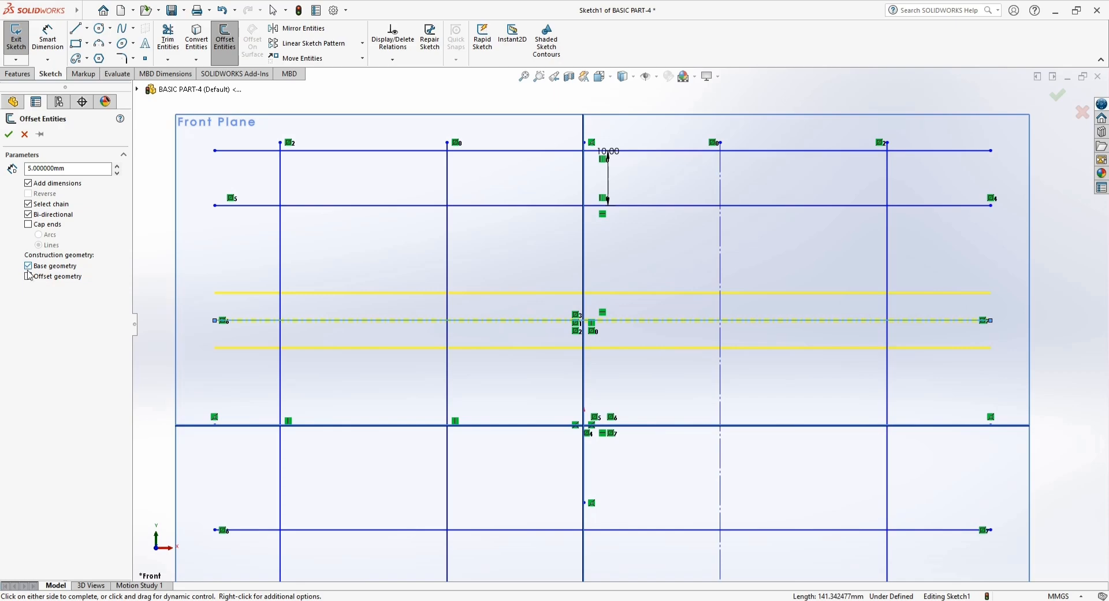
click(9, 134)
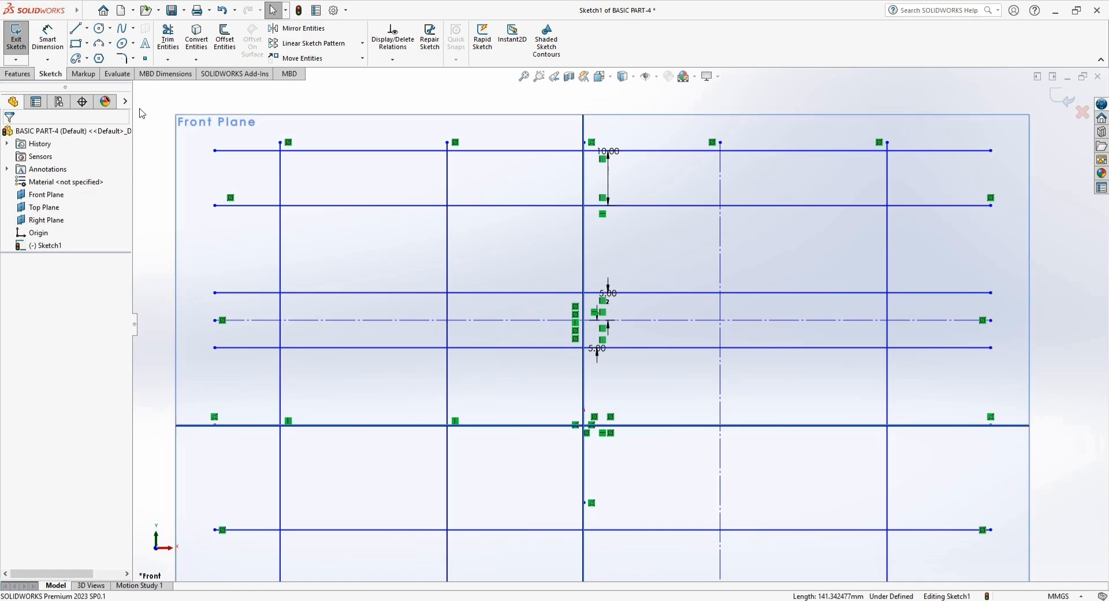
- Offset the second-highest horizontal line 5 mm in both directions, making the offset lines construction geometry instead of the base line
click(224, 45)
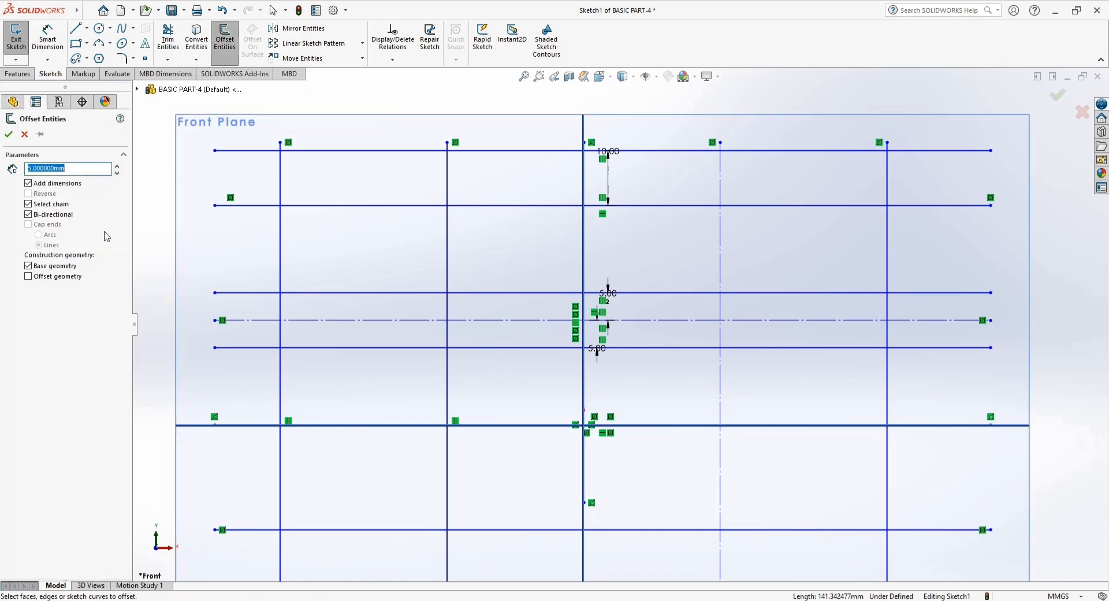
click(29, 267)
click(28, 182)
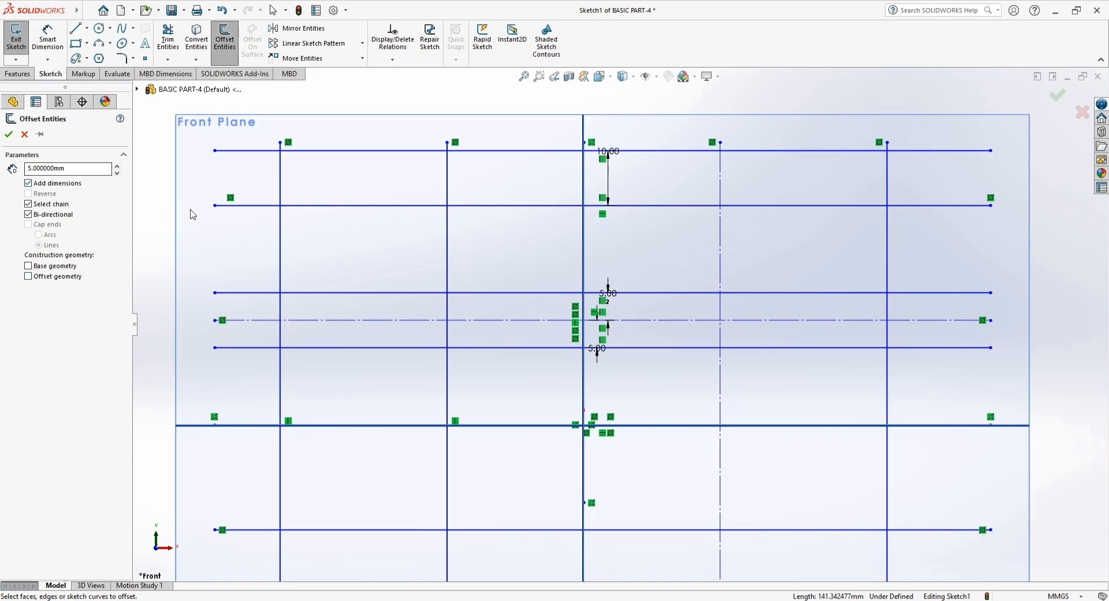
click(292, 206)
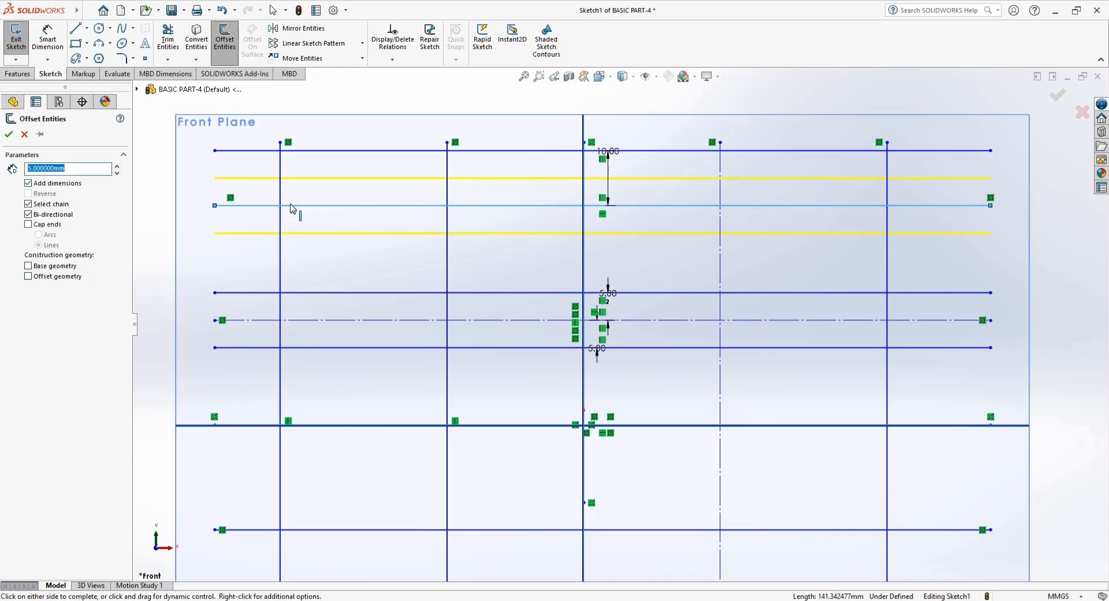
click(28, 277)
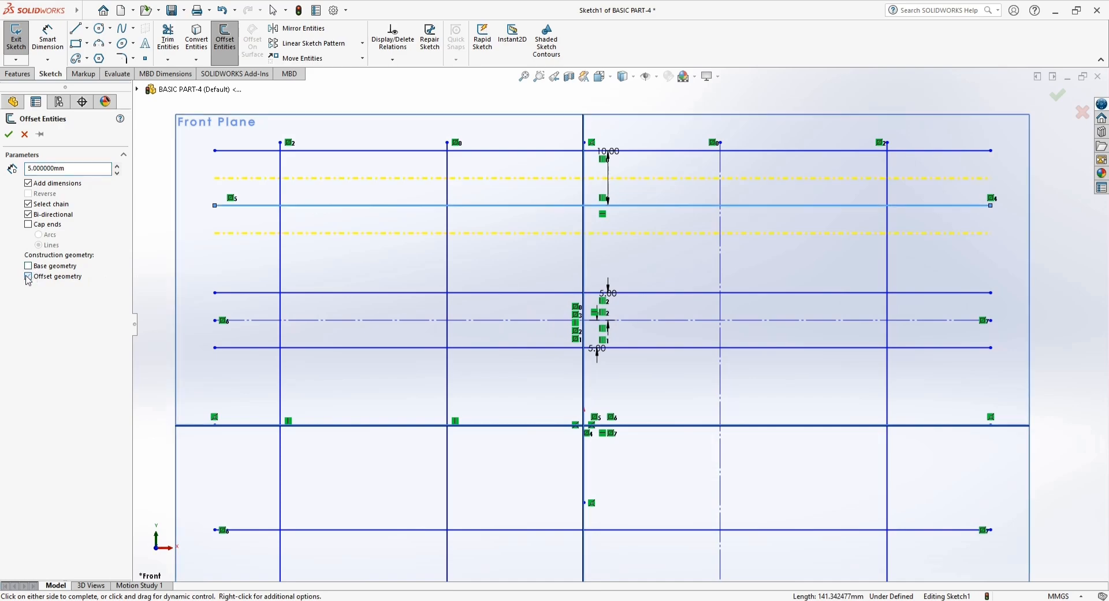
click(9, 134)
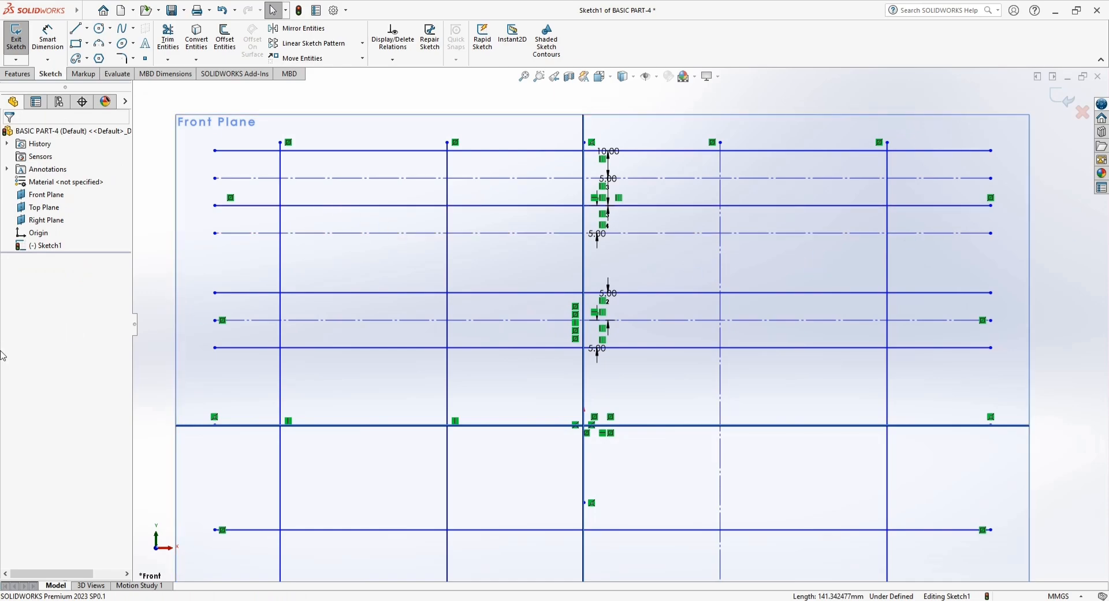
click(225, 41)
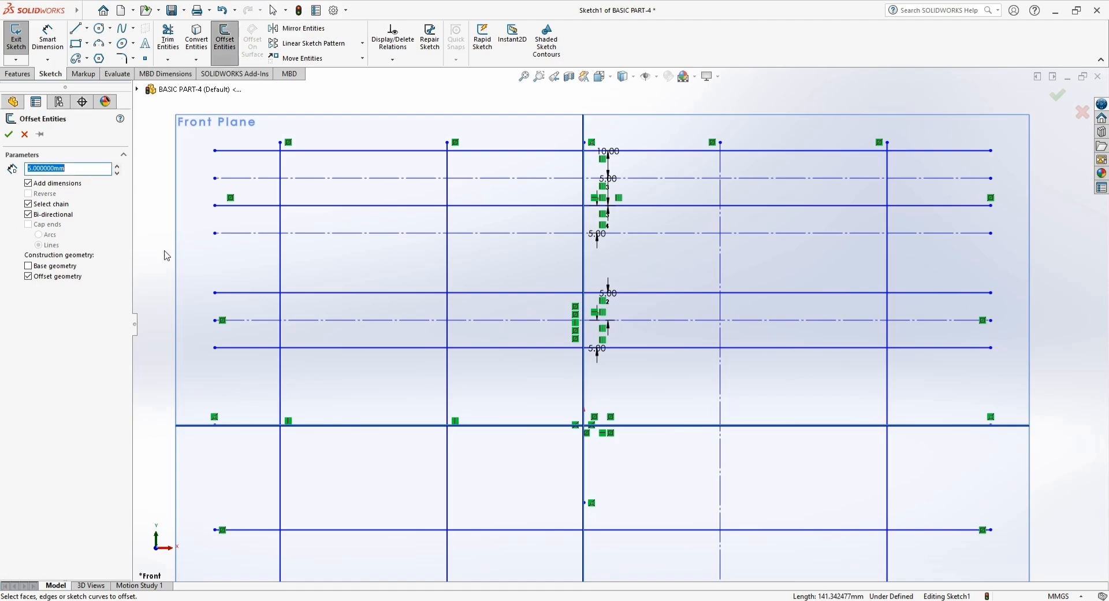
click(9, 135)
scroll(476, 221, up, 2)
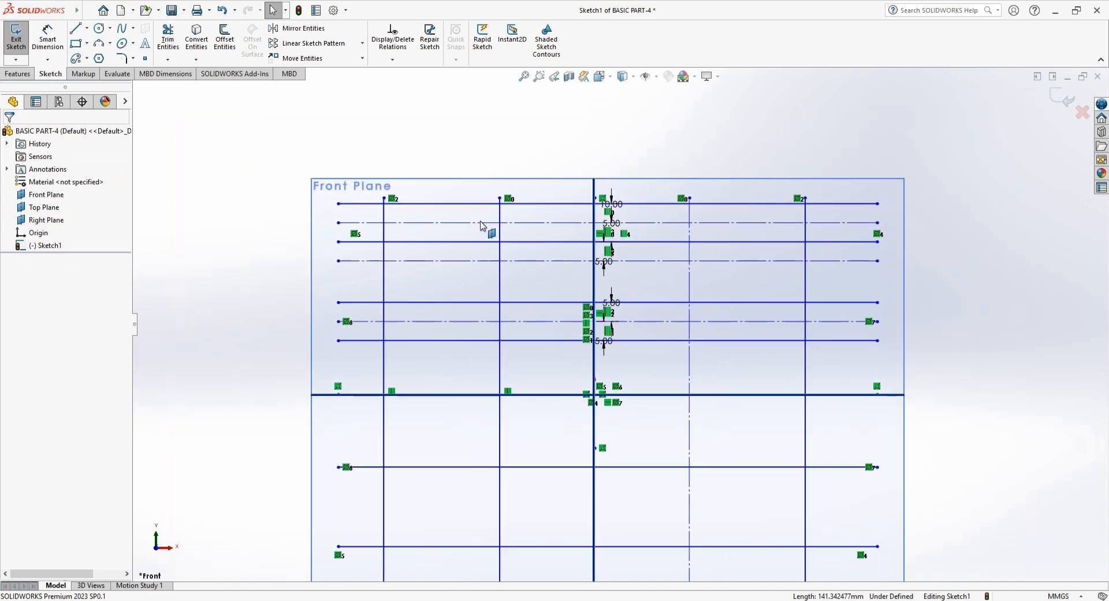
scroll(711, 334, up, 3)
scroll(711, 335, down, 2)
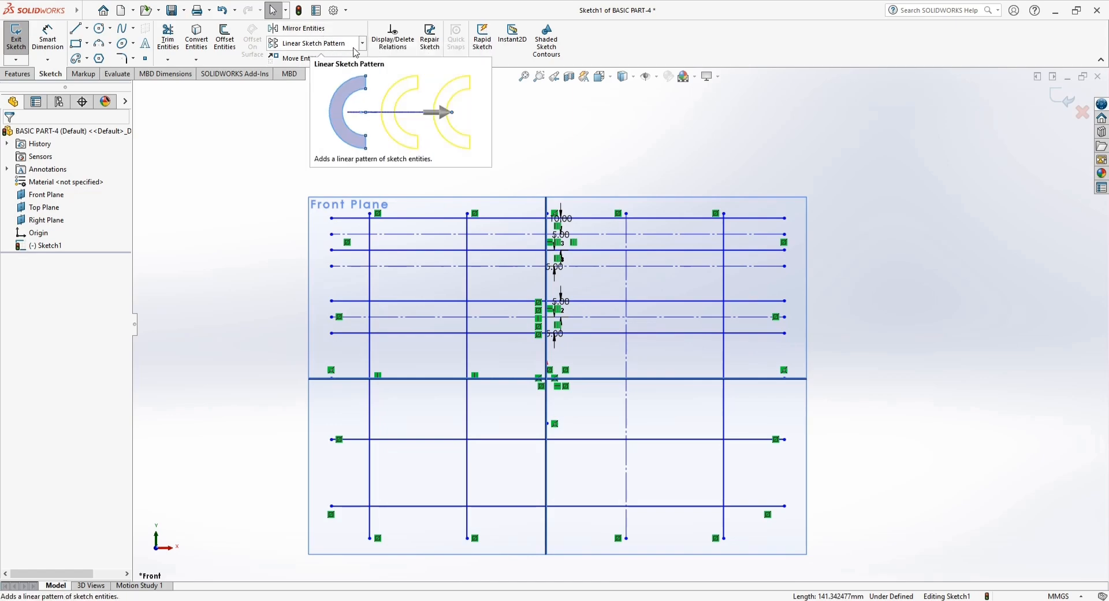
- Start a linear sketch pattern
click(322, 45)
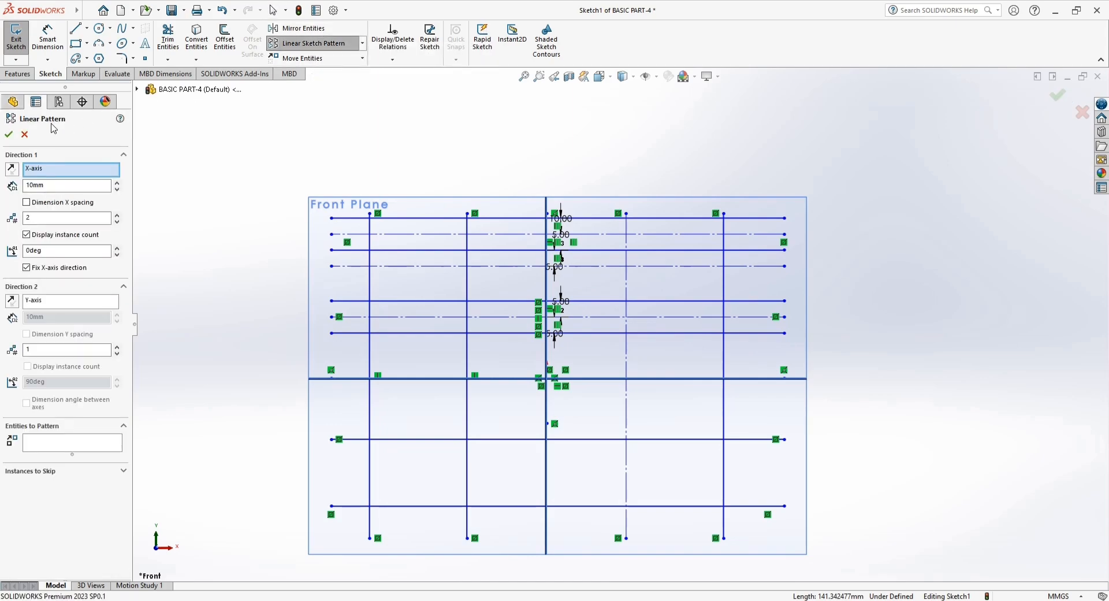